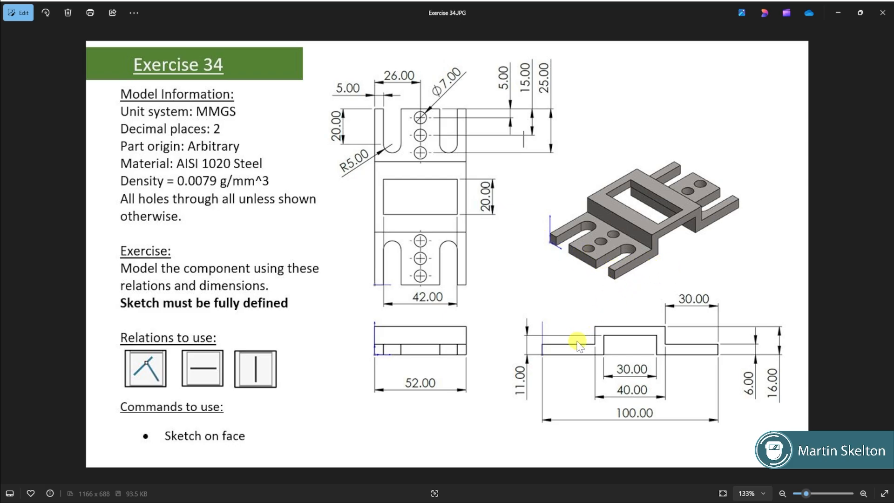
# Switch to SOLIDWORKS, create a new part document and start a sketch on the Right Plane
pyautogui.click(838, 12)
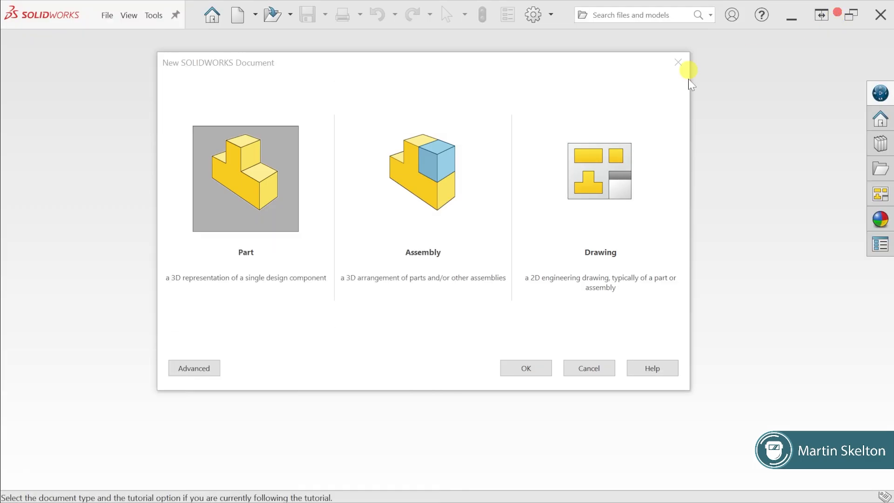
pyautogui.click(246, 169)
pyautogui.click(525, 370)
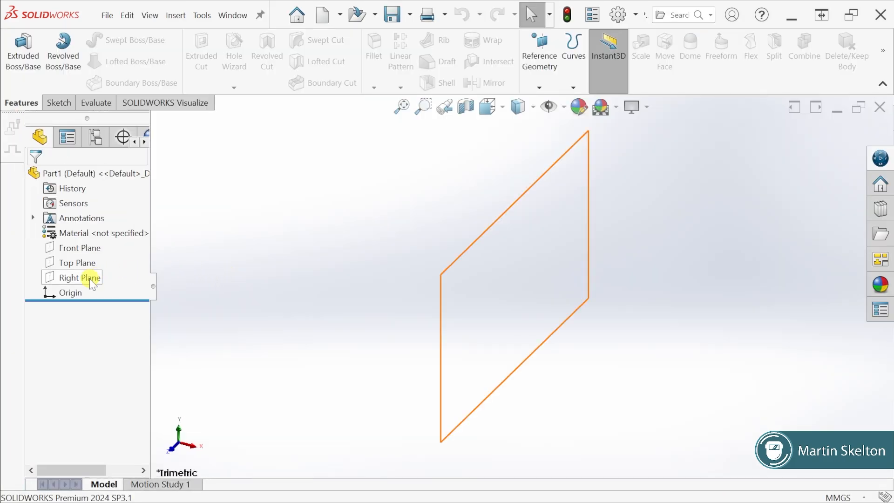
pyautogui.rightClick(90, 279)
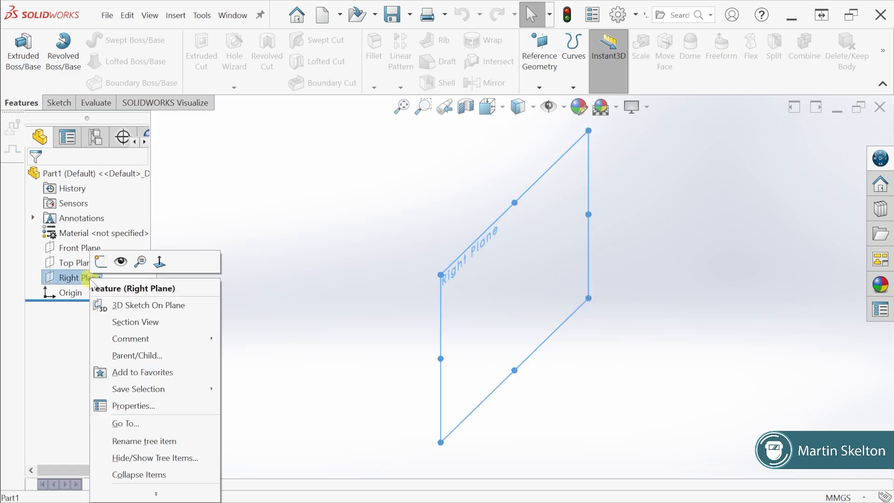
pyautogui.click(101, 262)
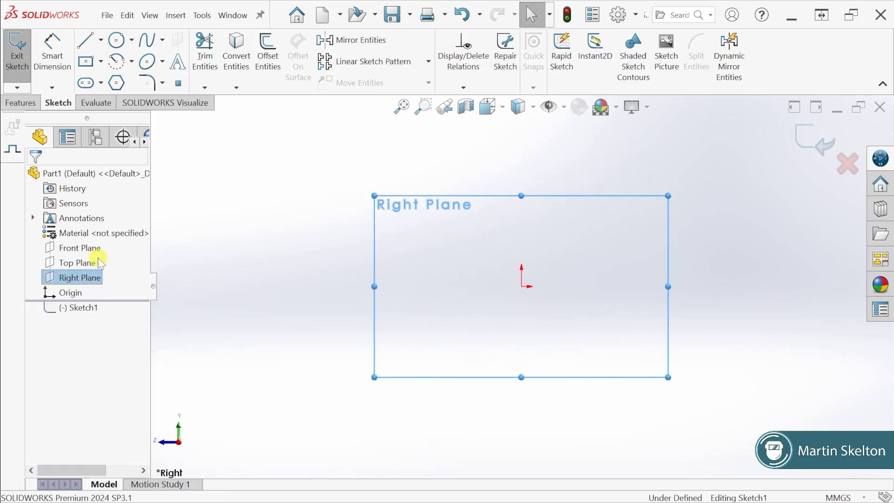
# Sketch the end edges and stepped upper outline with horizontal and vertical lines from the origin, about 358 mm long with a raised middle section
pyautogui.click(86, 41)
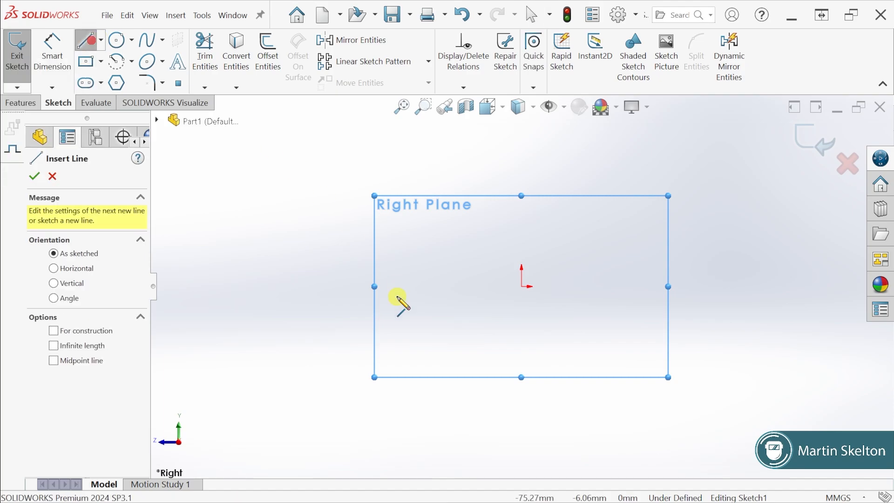
pyautogui.click(522, 286)
pyautogui.click(521, 243)
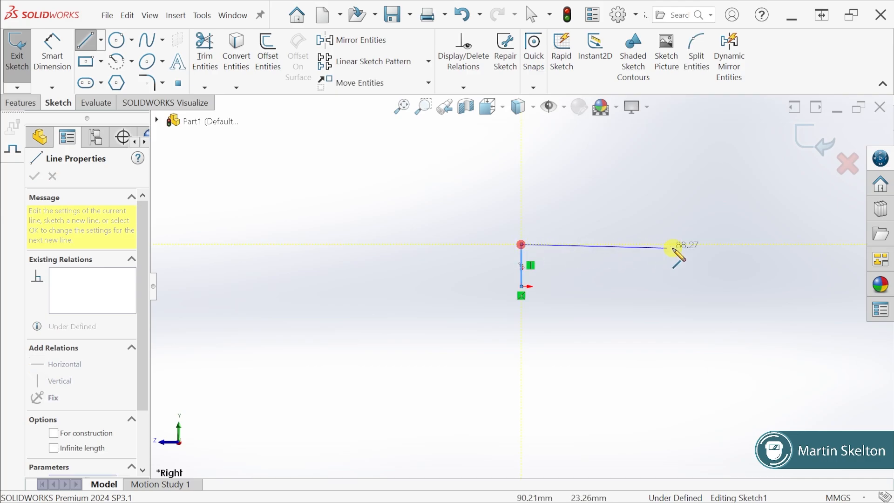
pyautogui.click(719, 244)
pyautogui.click(719, 168)
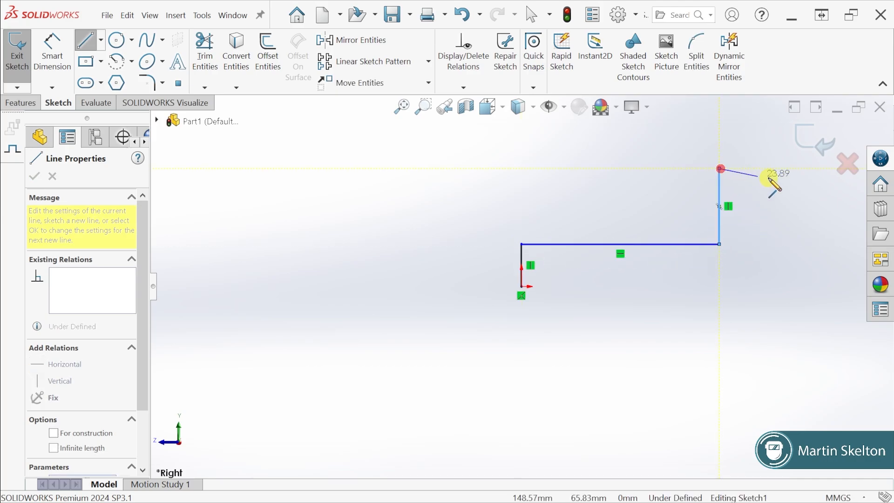
pyautogui.press('z')
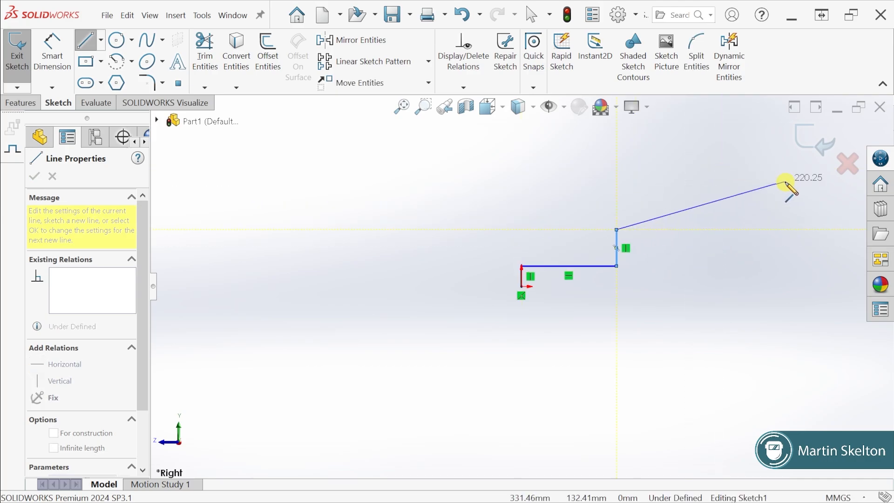
pyautogui.click(729, 229)
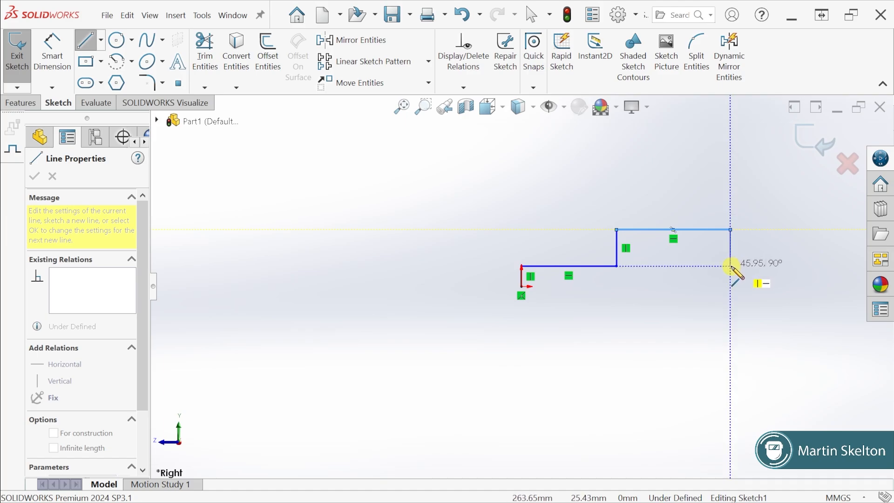
pyautogui.click(731, 267)
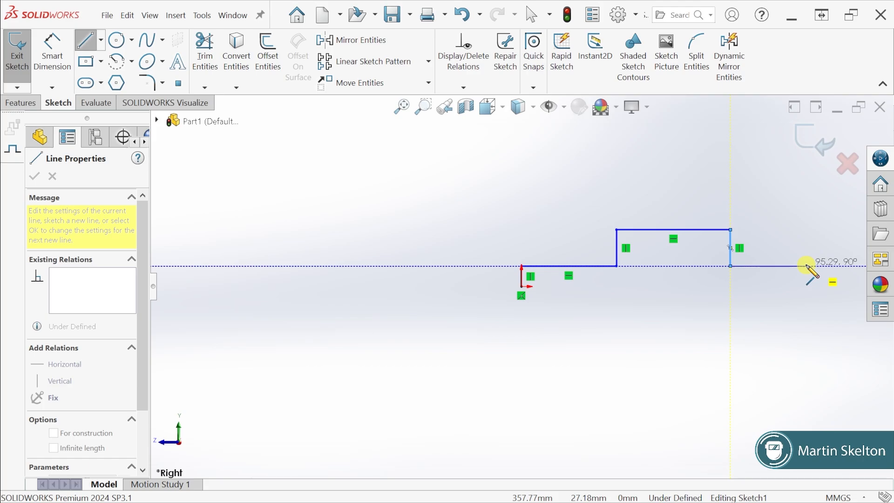
pyautogui.click(805, 265)
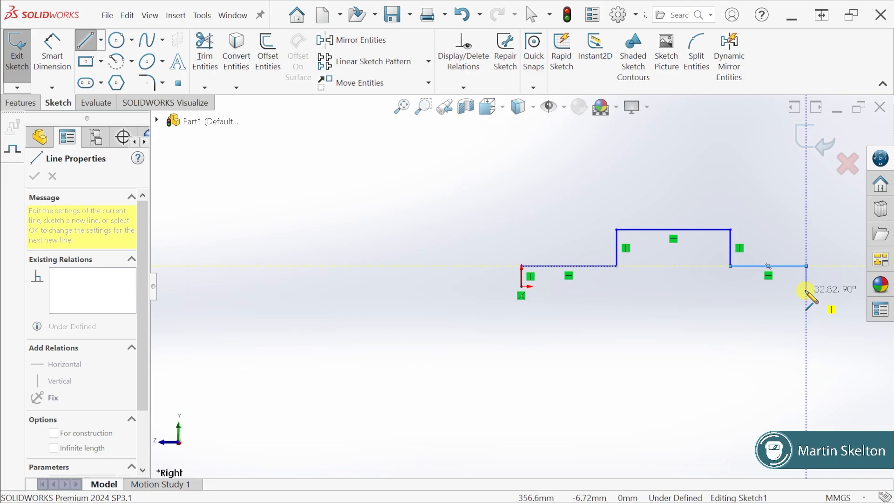
pyautogui.click(805, 286)
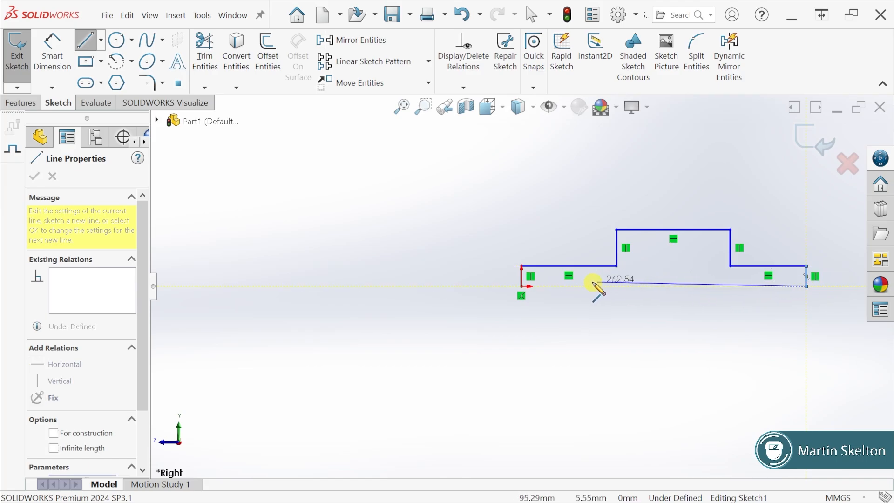
# Close the profile back to the origin along the base, including a rectangular recess beneath the raised middle section
pyautogui.click(699, 286)
pyautogui.click(699, 253)
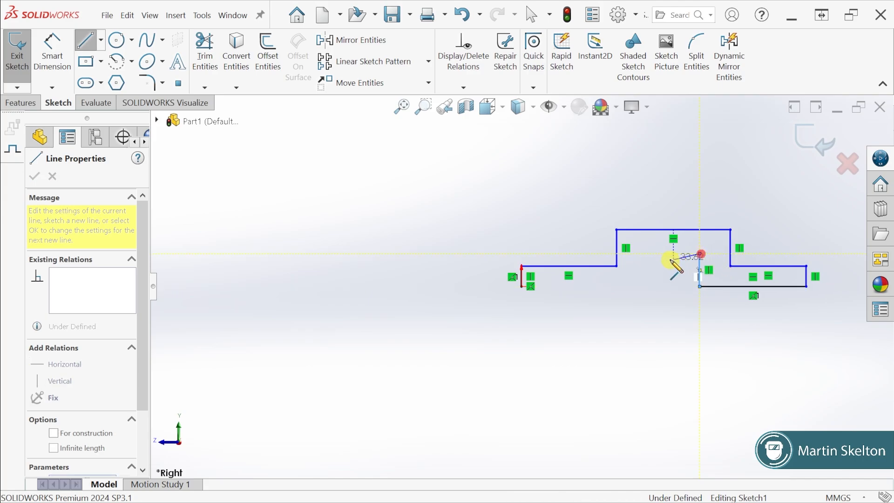
pyautogui.click(649, 254)
pyautogui.click(649, 286)
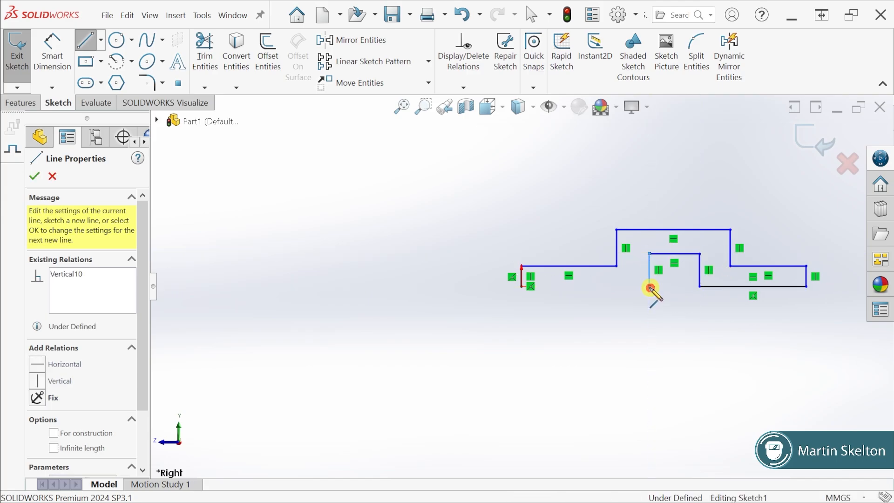
pyautogui.click(521, 286)
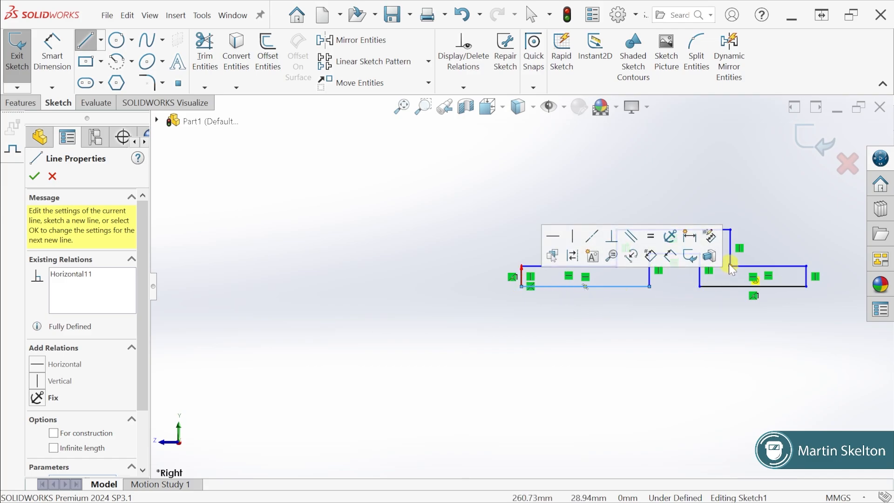
pyautogui.press('f')
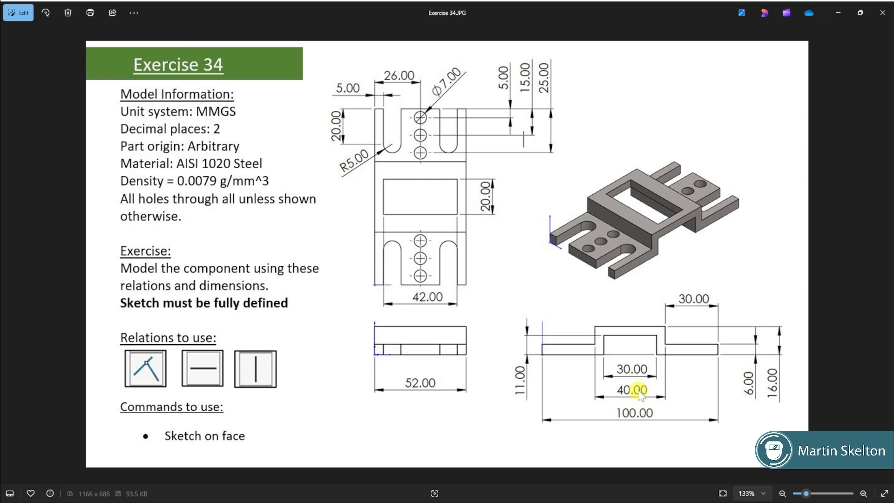
# Dimension the overall length between the profile's two vertical end edges to 100 mm
pyautogui.click(837, 13)
pyautogui.click(52, 53)
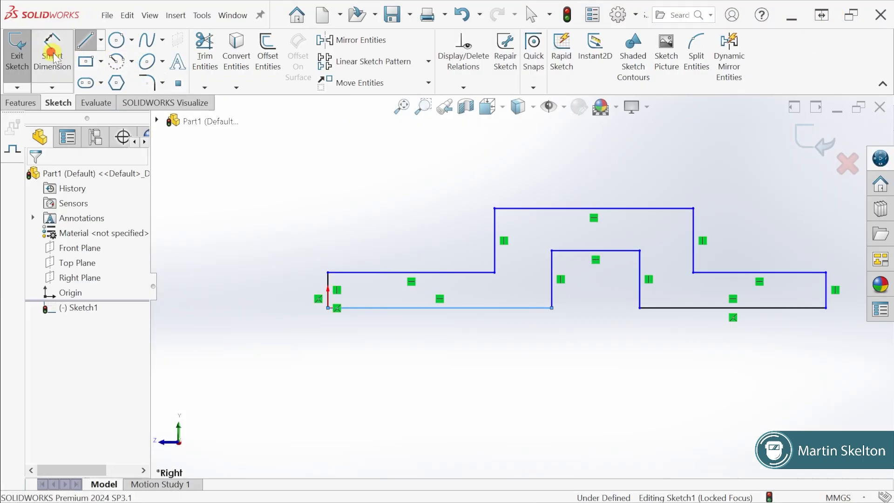
pyautogui.click(328, 285)
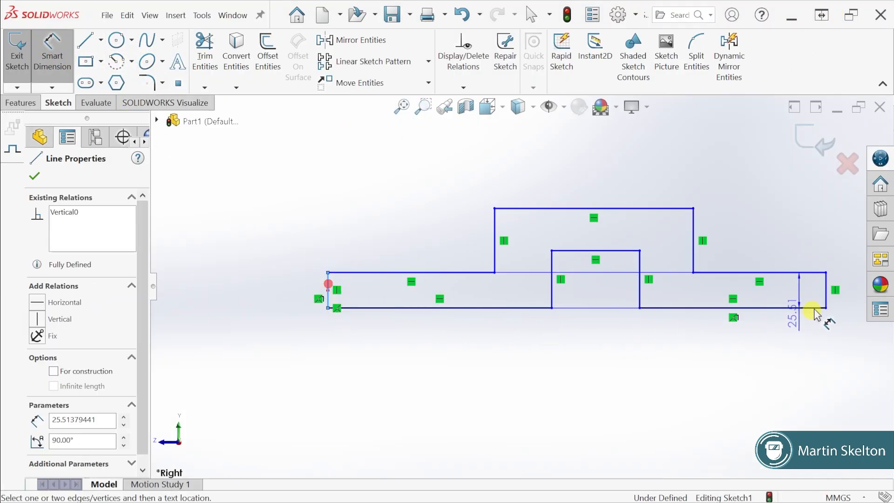
pyautogui.click(824, 298)
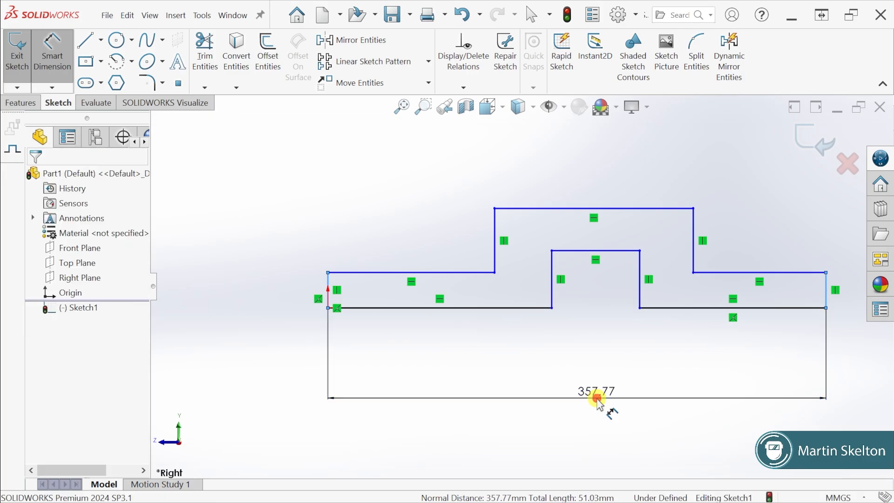
pyautogui.click(597, 400)
pyautogui.write('100')
pyautogui.press('Return')
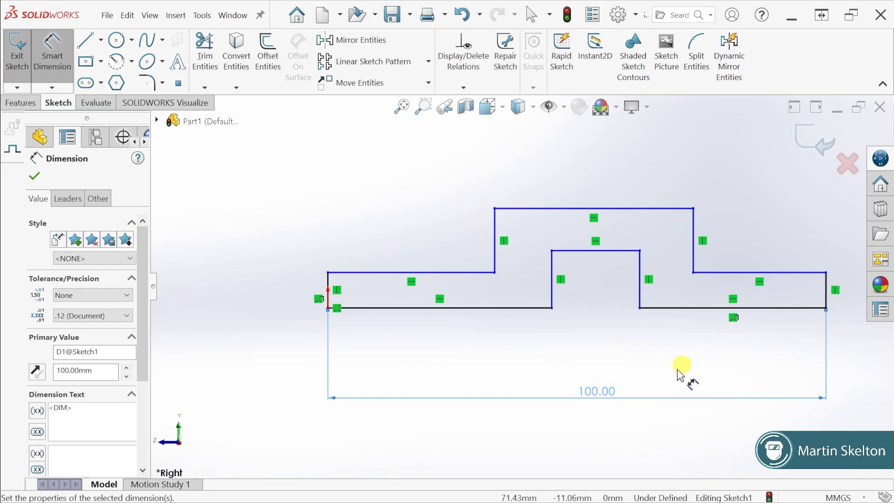
# Dimension the top edge of the raised middle section to 40 mm
pyautogui.click(577, 208)
pyautogui.click(580, 169)
pyautogui.write('4')
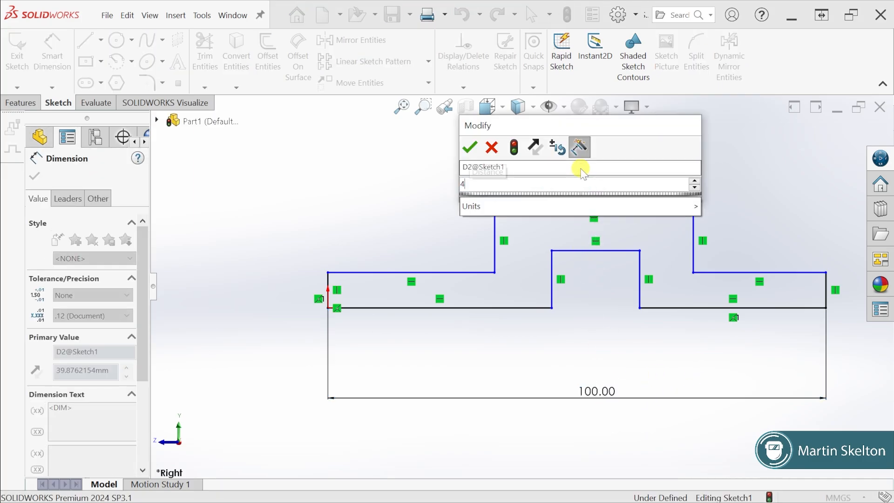
pyautogui.write('0')
pyautogui.press('Return')
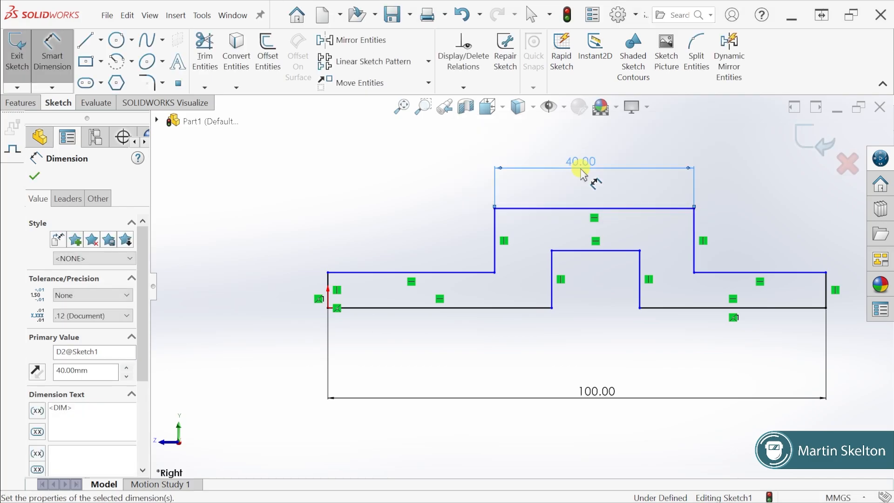
# Dimension the top edge of the inner recess to 30 mm
pyautogui.click(610, 251)
pyautogui.click(604, 342)
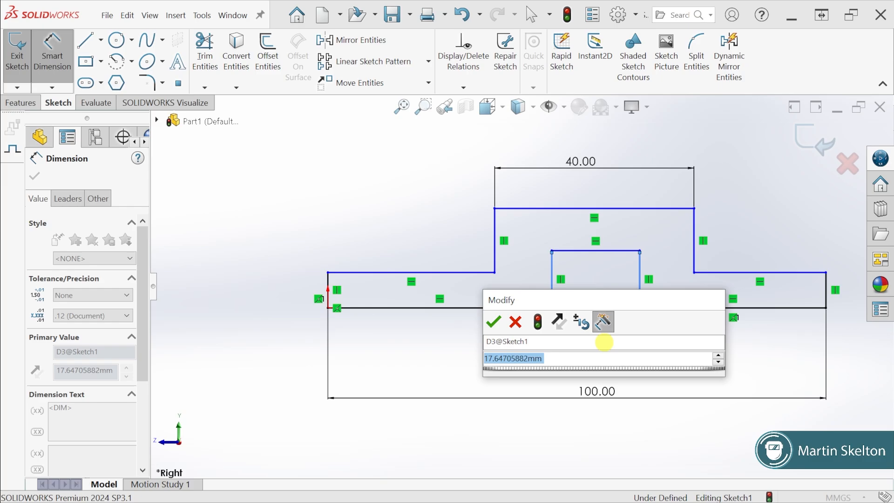
pyautogui.write('30')
pyautogui.press('Return')
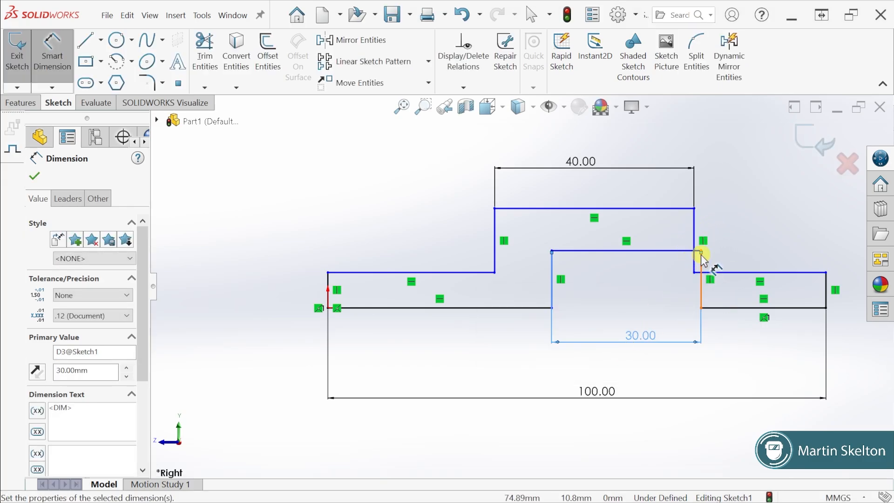
# Move the 30 mm dimension just above the recess and shift the recess sideways so it lies within the raised section
pyautogui.click(39, 177)
pyautogui.moveTo(647, 337); pyautogui.dragTo(638, 236)
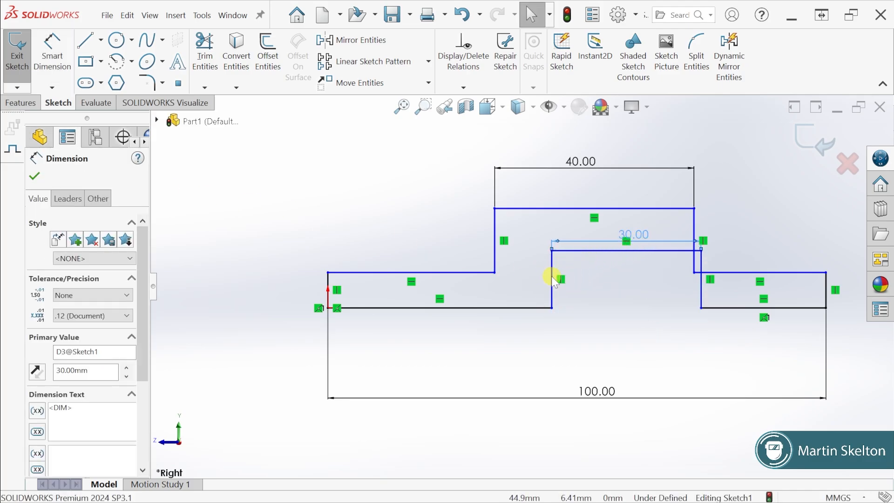
pyautogui.moveTo(551, 278); pyautogui.dragTo(524, 278)
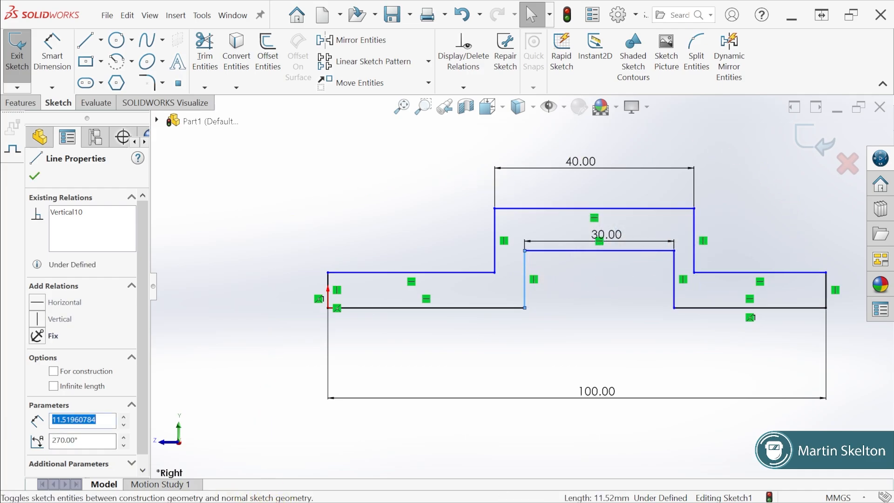
# Consult the exercise drawing and dimension the recess's vertical side to 11 mm
pyautogui.hotkey('alt', 'Tab')
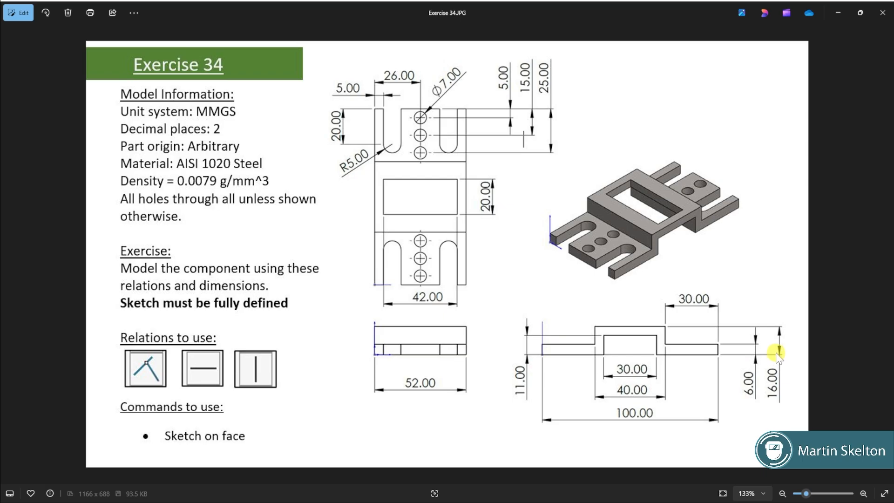
pyautogui.click(839, 11)
pyautogui.click(63, 50)
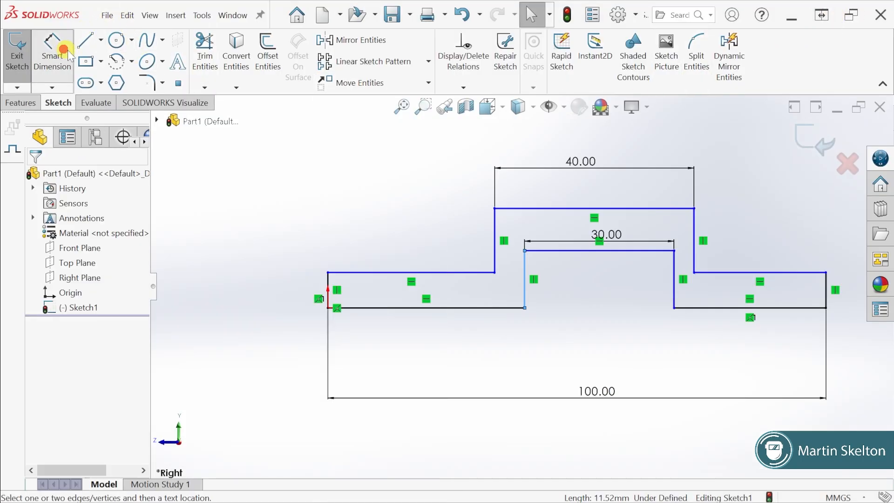
pyautogui.click(524, 262)
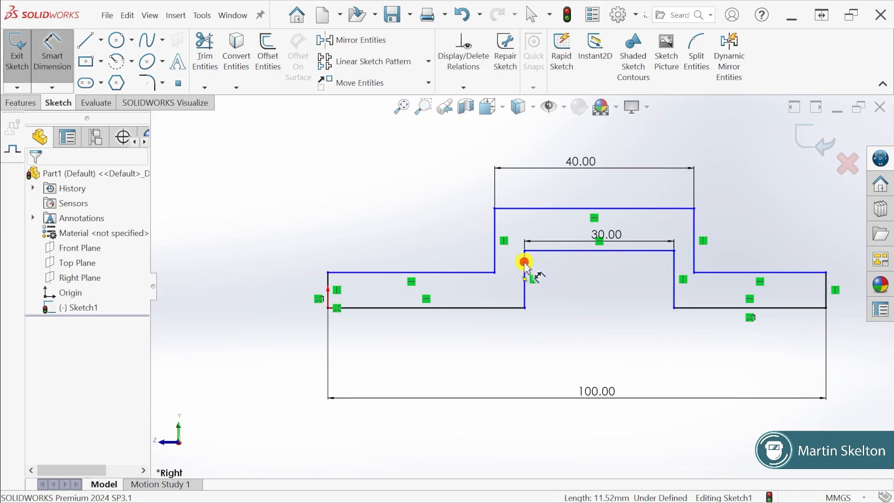
pyautogui.click(288, 278)
pyautogui.write('1')
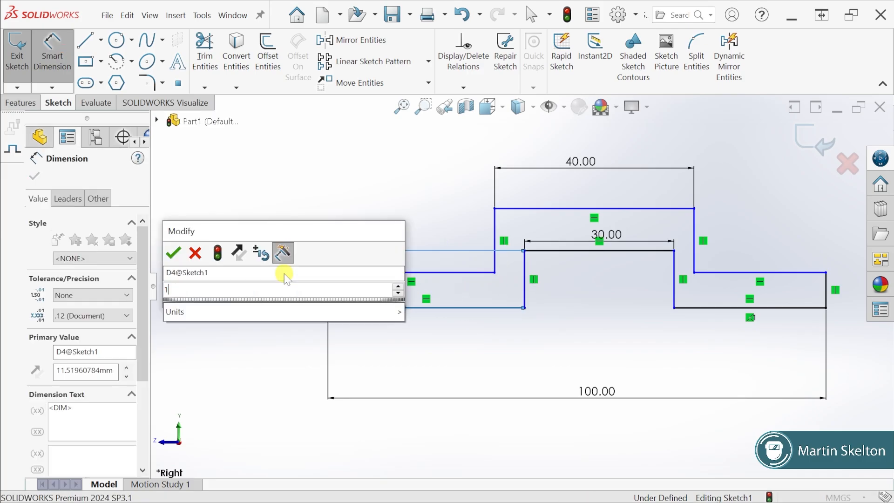
pyautogui.write('1')
pyautogui.press('Return')
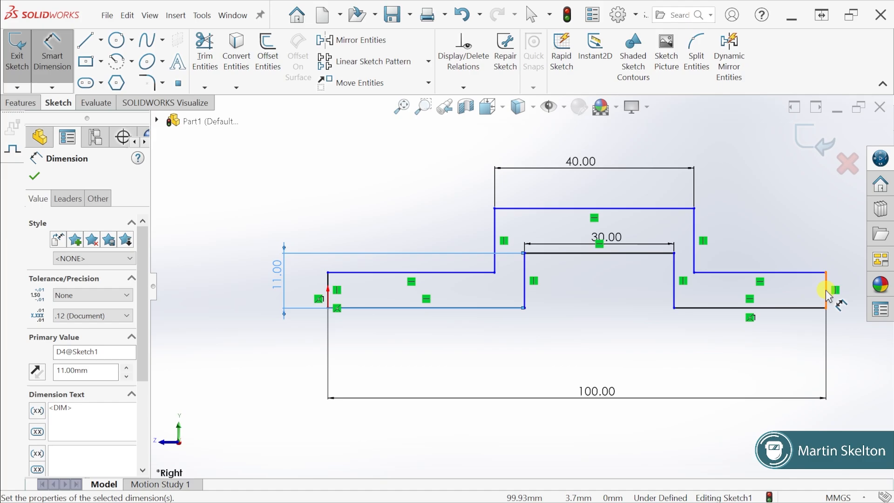
# Dimension the vertical end edge farthest from the origin to 6 mm
pyautogui.click(827, 291)
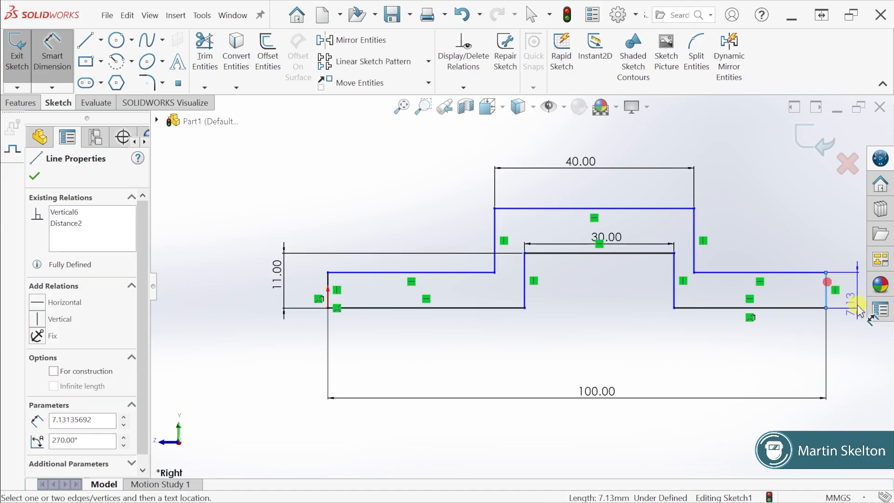
pyautogui.press('z')
pyautogui.click(734, 289)
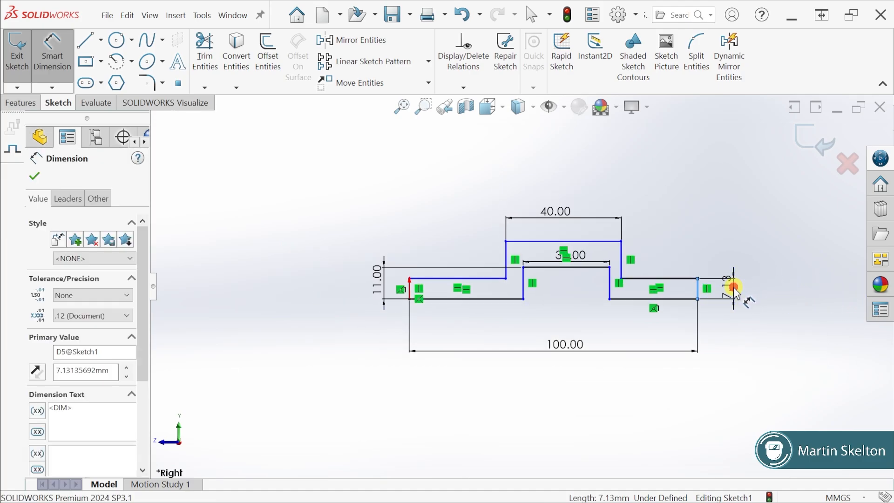
pyautogui.write('6')
pyautogui.press('Return')
# Dimension the profile's overall height, from the bottom edge to the raised section's top edge, to 16 mm
pyautogui.scroll(-3, 599, 251)
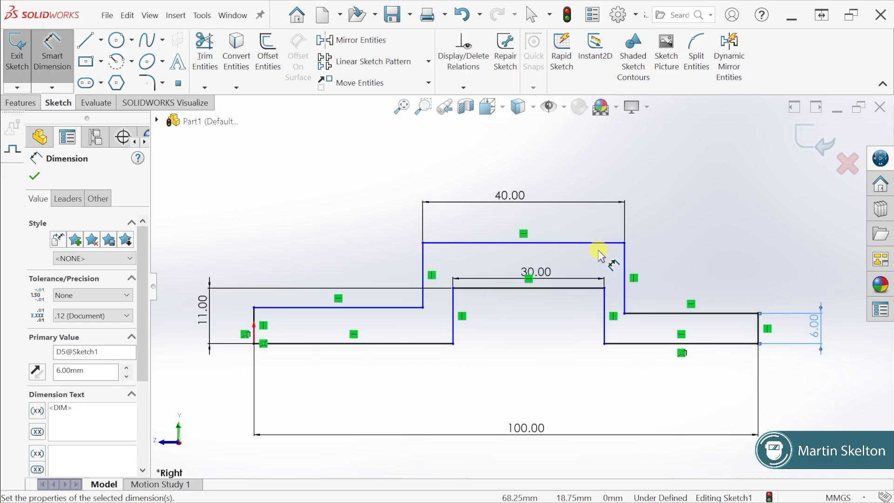
pyautogui.click(456, 243)
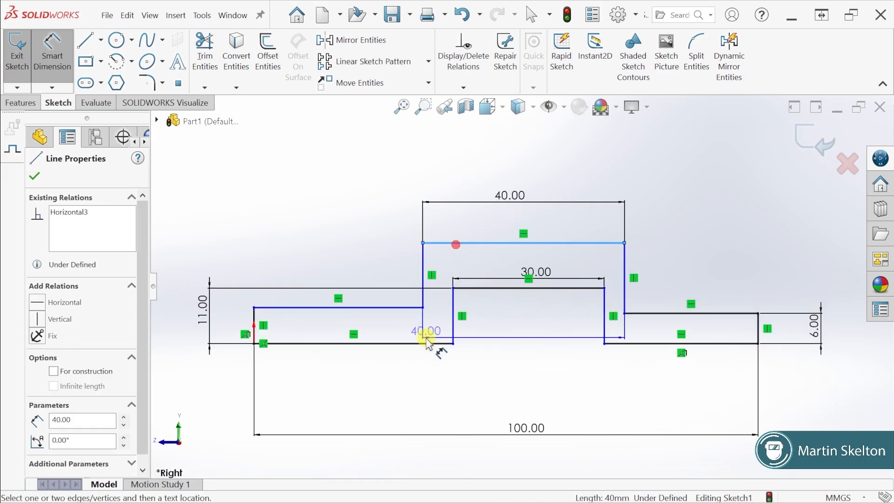
pyautogui.click(425, 344)
pyautogui.press('z')
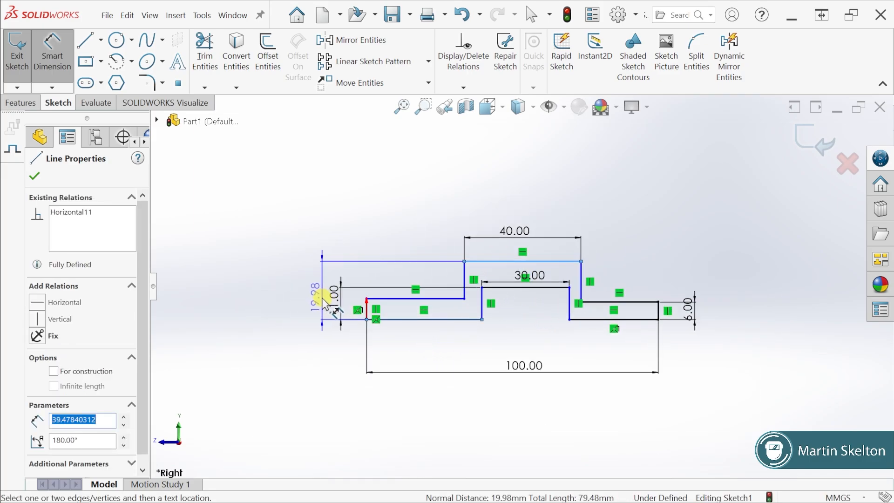
pyautogui.click(319, 298)
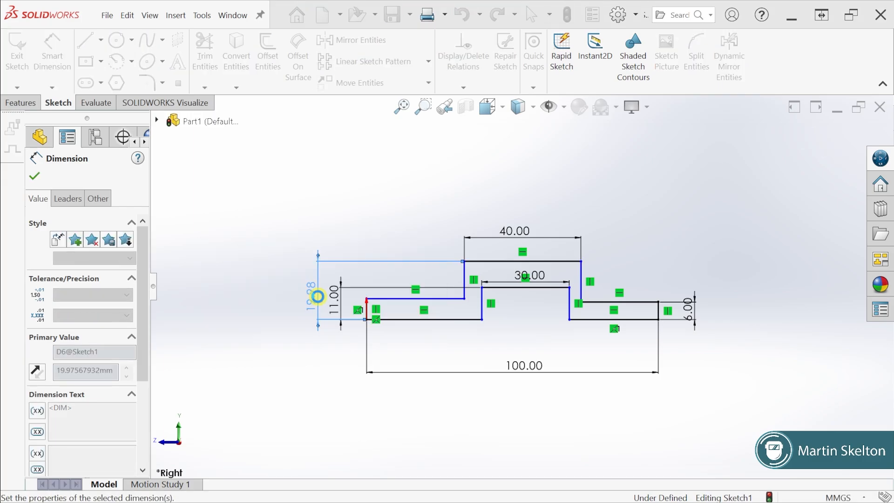
pyautogui.press('Return')
pyautogui.scroll(-2, 579, 309)
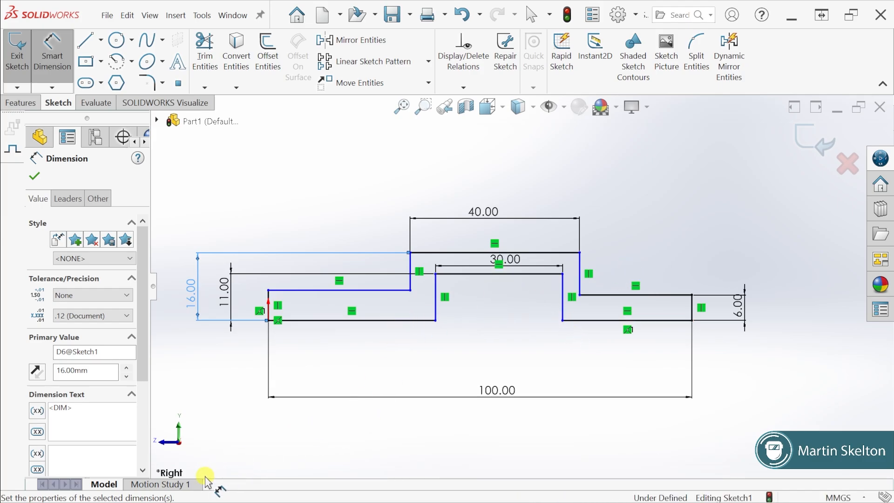
# Hide the sketch relation symbols and check the exercise drawing for the remaining side-profile dimensions
pyautogui.click(563, 109)
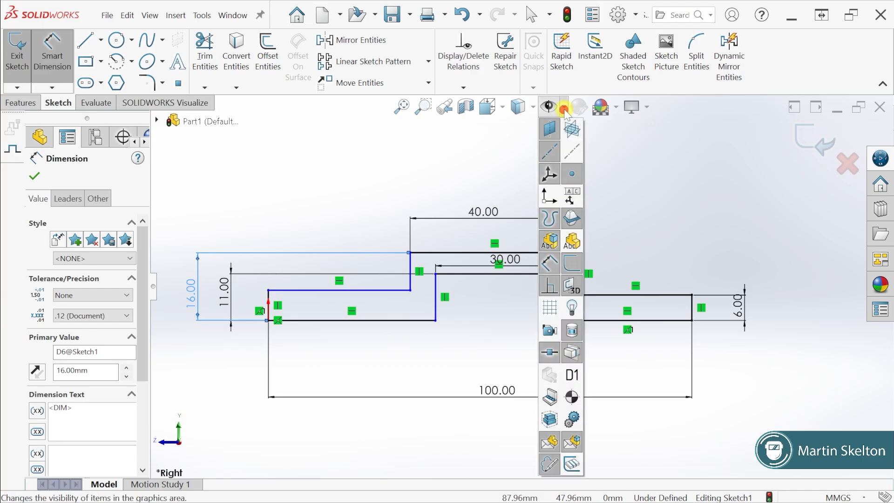
pyautogui.click(549, 287)
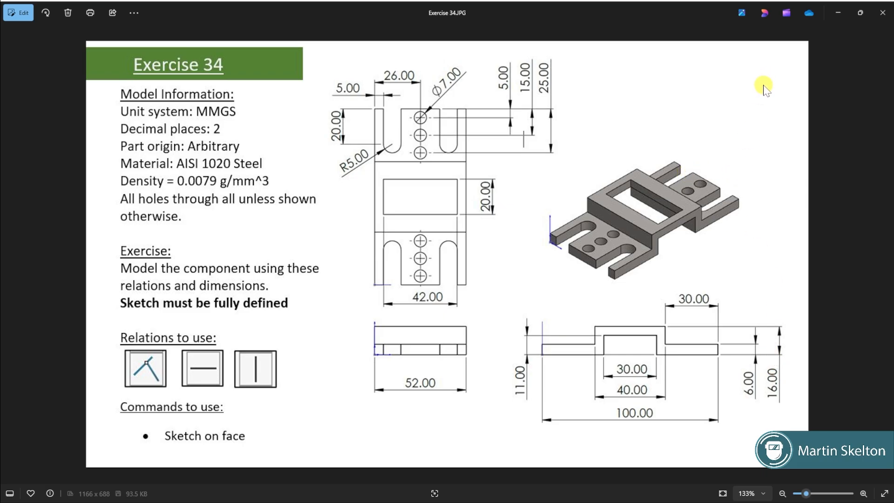
pyautogui.click(837, 12)
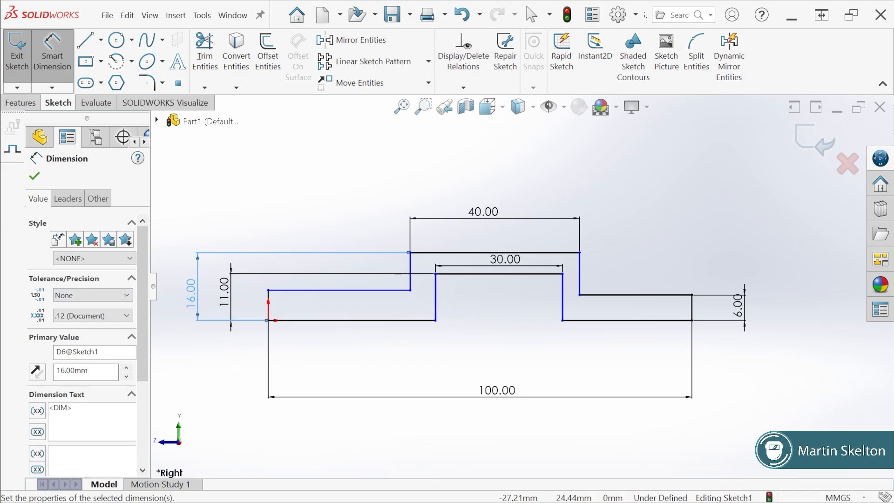
pyautogui.hotkey('alt', 'Tab')
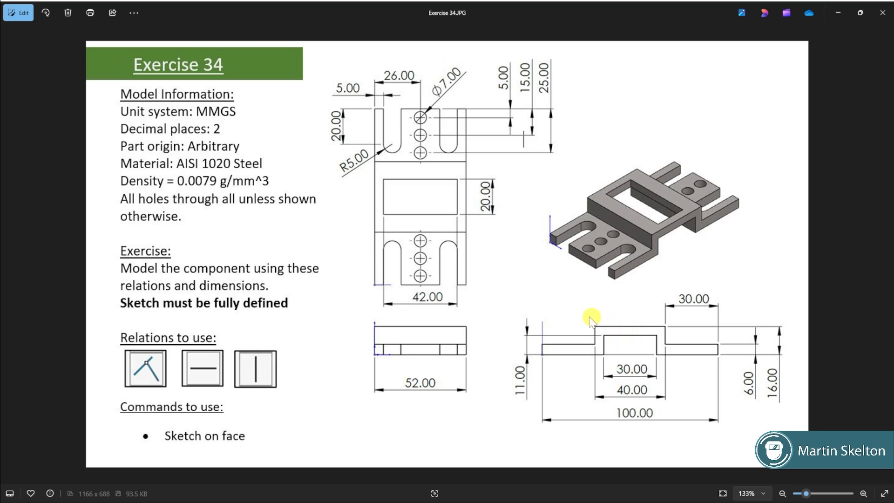
pyautogui.click(838, 13)
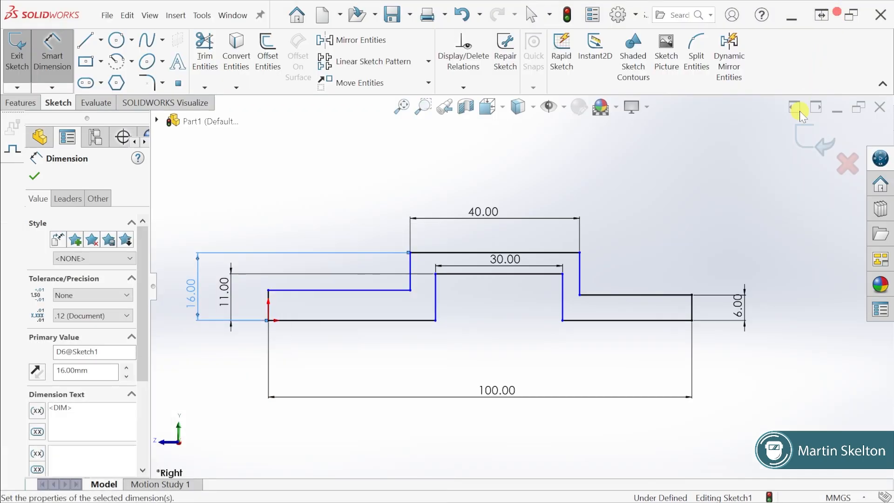
# Dimension the top edge of the lower step farthest from the origin to 30 mm
pyautogui.click(626, 294)
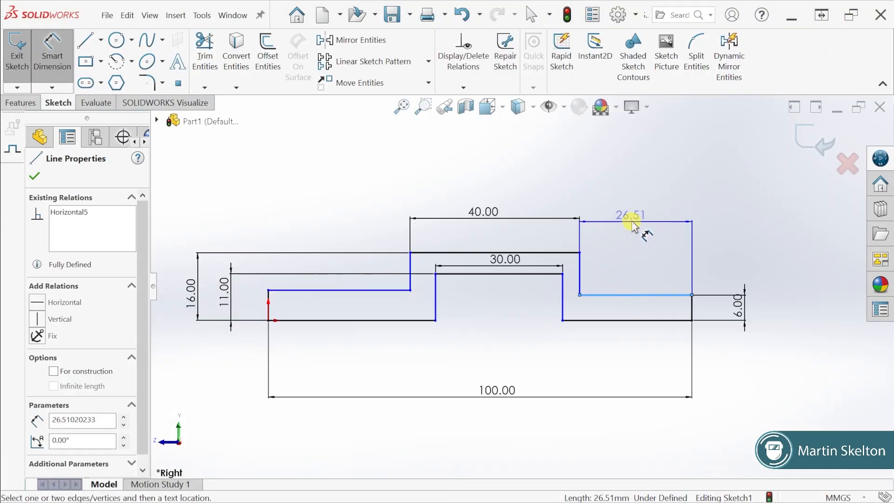
pyautogui.click(634, 225)
pyautogui.write('30')
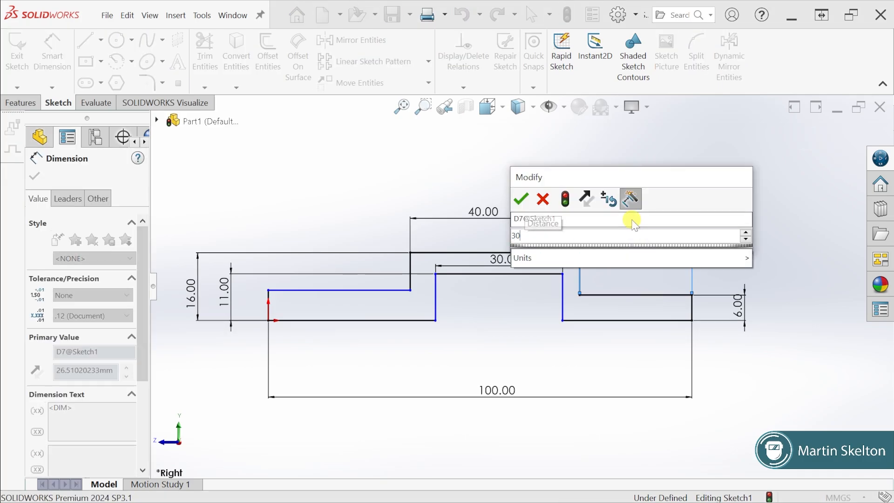
pyautogui.press('Return')
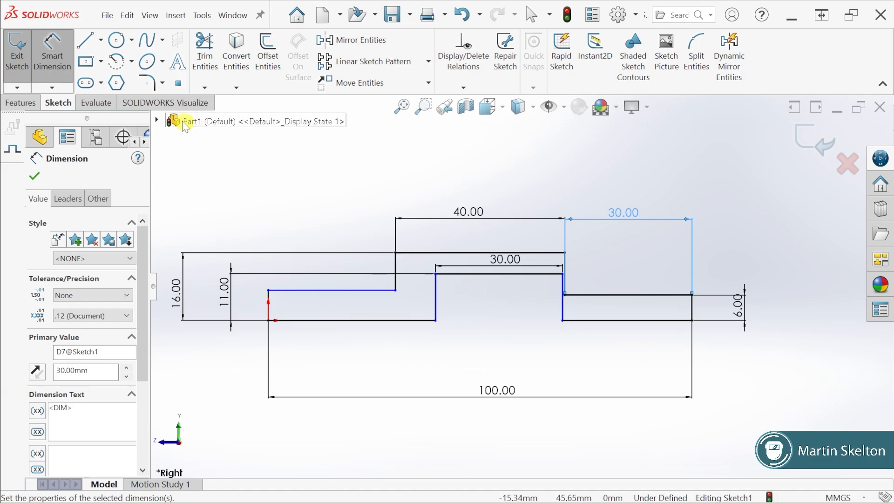
# Draw a centerline from the midpoint of the raised section's top edge to the midpoint of the recess's top edge
pyautogui.click(100, 40)
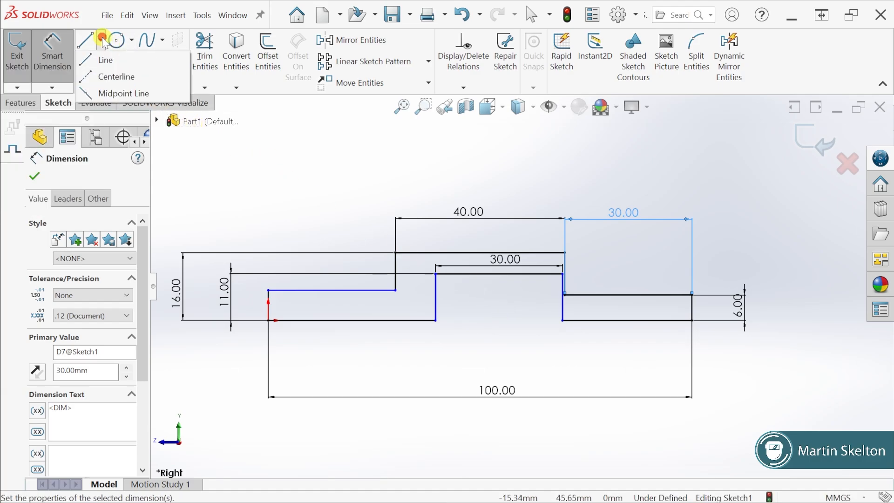
pyautogui.click(102, 77)
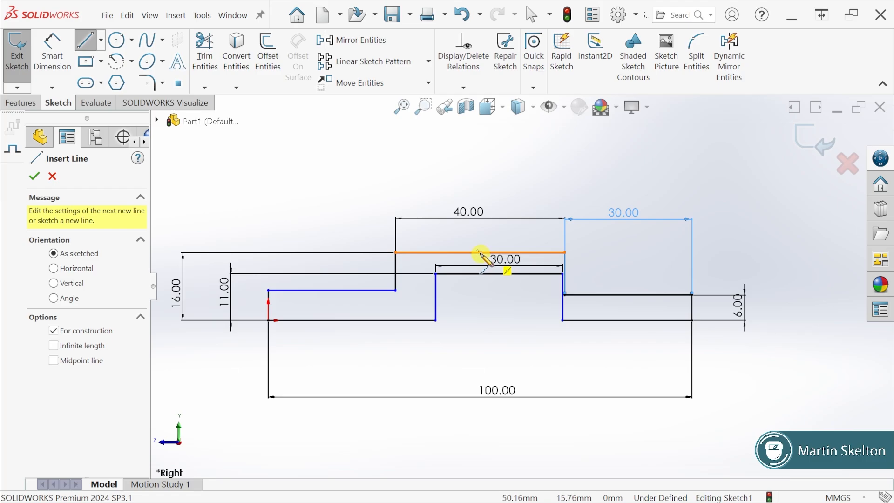
pyautogui.click(480, 253)
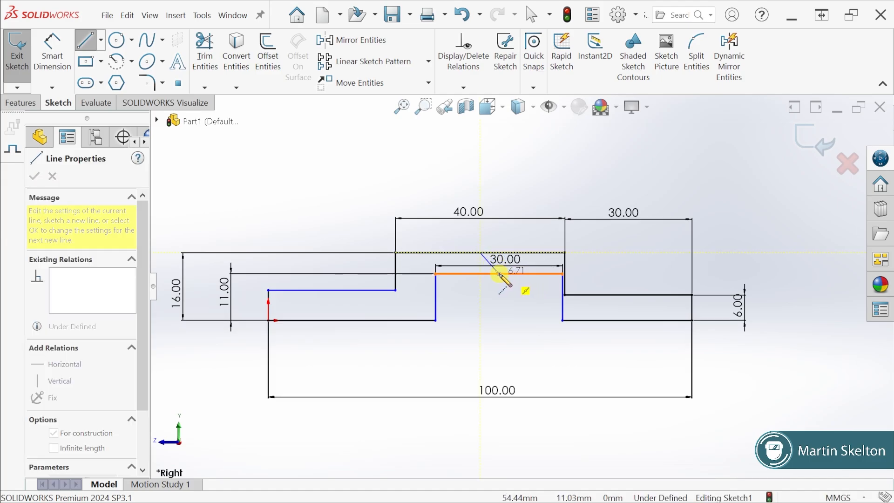
pyautogui.click(501, 276)
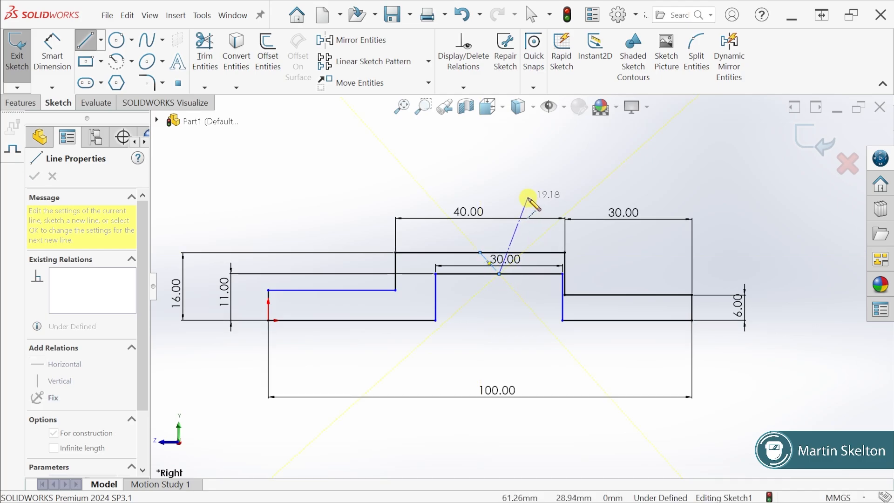
pyautogui.press('Escape')
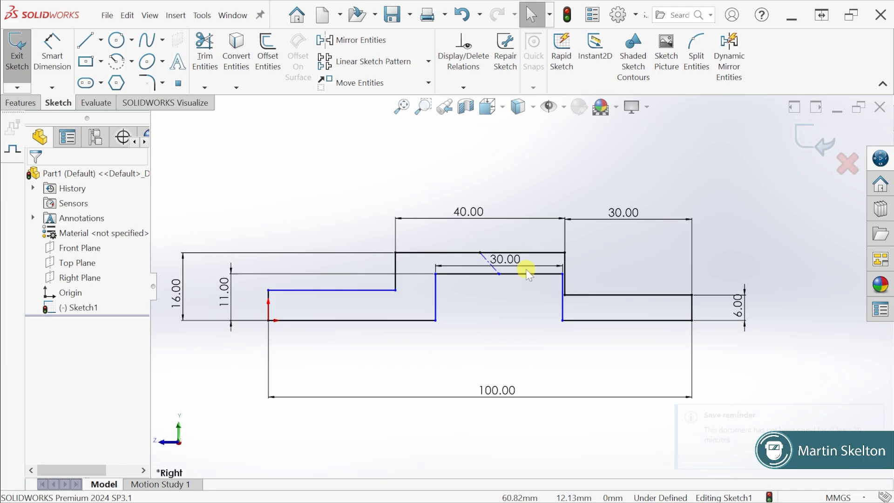
# Shift the recess sideways toward the origin and place its 30 mm dimension just below the recess's top edge
pyautogui.moveTo(499, 274); pyautogui.dragTo(387, 269)
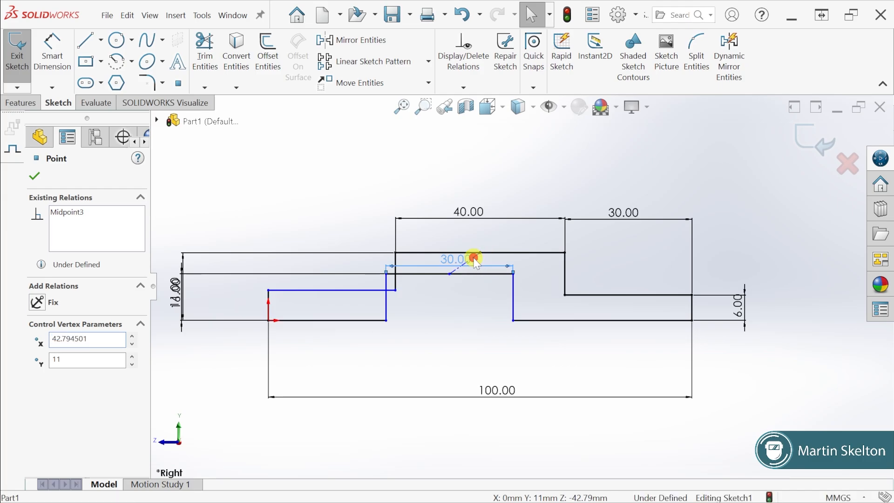
pyautogui.click(470, 260)
pyautogui.moveTo(463, 264); pyautogui.dragTo(460, 290)
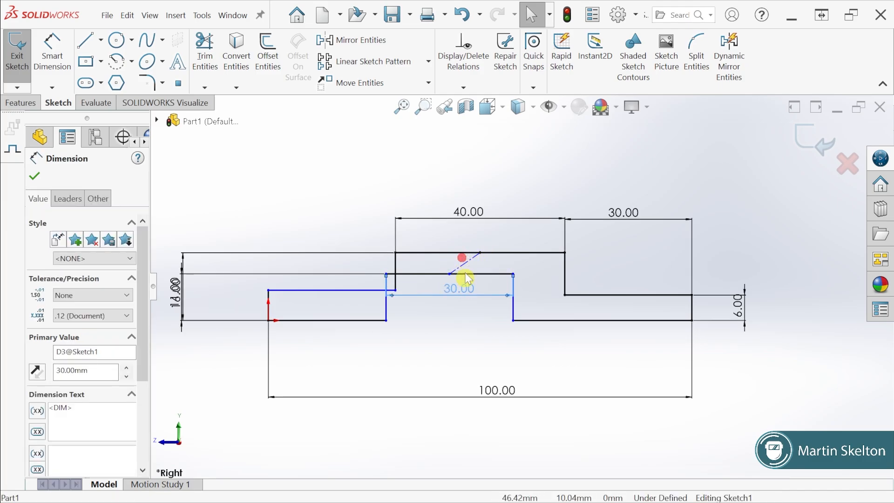
# Apply a Vertical relation to the centerline so the recess is centred under the raised section
pyautogui.click(471, 260)
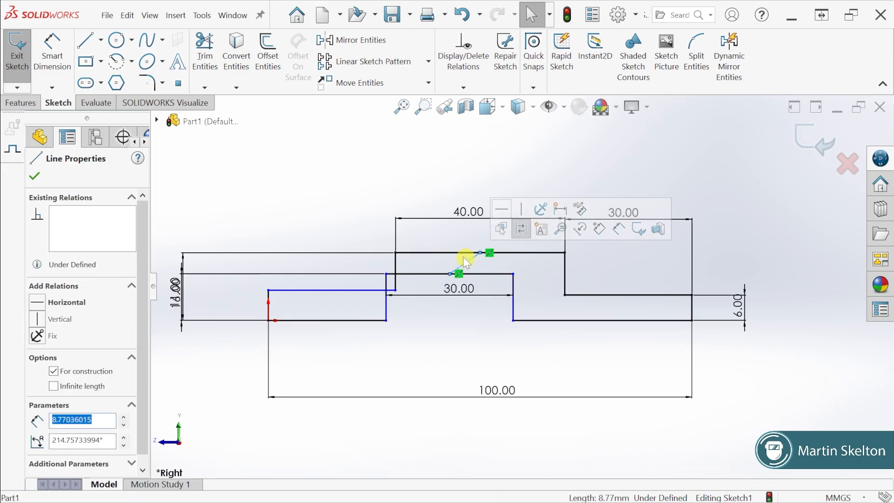
pyautogui.click(39, 318)
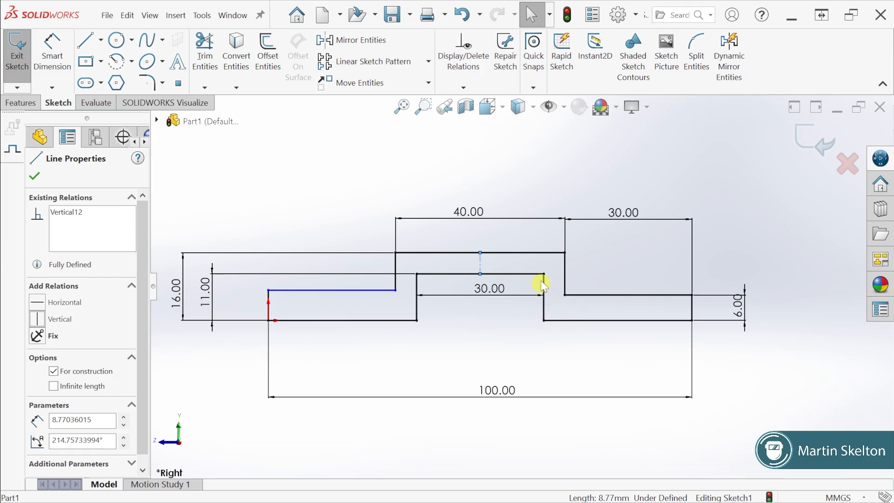
pyautogui.click(673, 193)
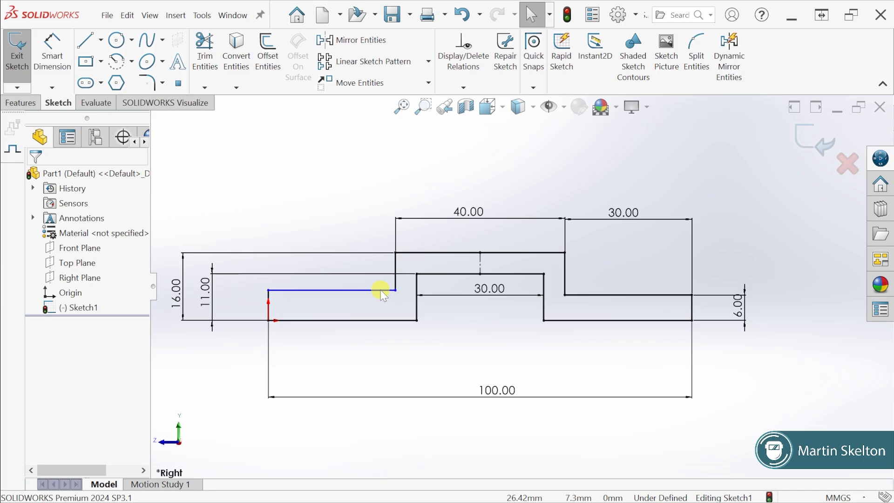
# Test the freedom of the origin-side step's top edge and move the 6 mm dimension slightly outward
pyautogui.moveTo(378, 288)
pyautogui.mouseDown()
pyautogui.moveTo(378, 245)
pyautogui.moveTo(372, 303)
pyautogui.moveTo(341, 299)
pyautogui.moveTo(394, 301)
pyautogui.moveTo(351, 309)
pyautogui.moveTo(364, 288)
pyautogui.mouseUp()
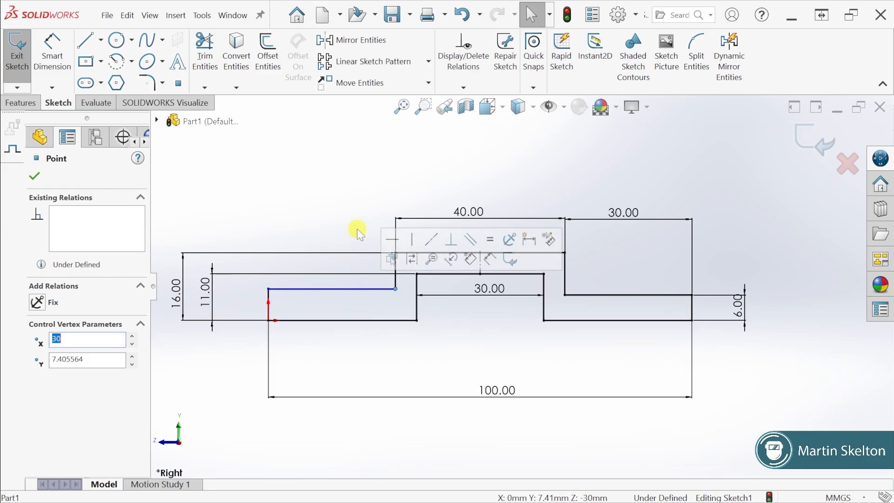
pyautogui.click(371, 351)
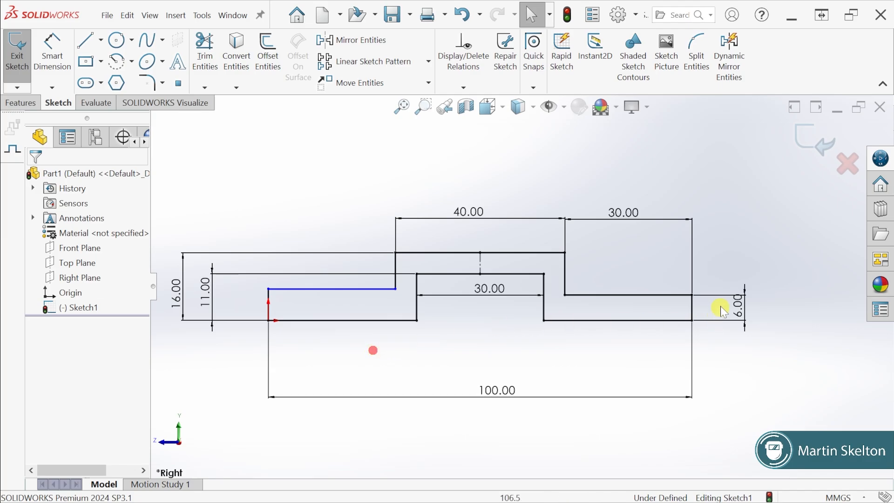
pyautogui.moveTo(742, 301); pyautogui.dragTo(745, 305)
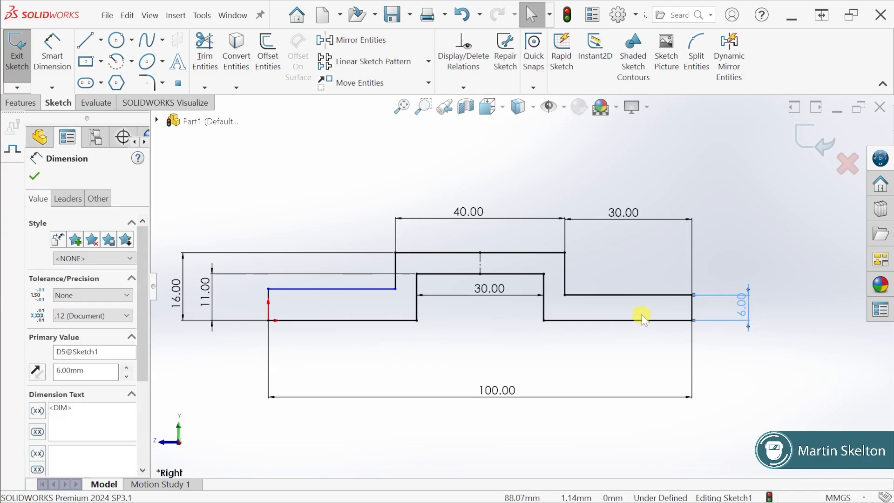
# Add a Collinear relation between the top edges of the two lower steps
pyautogui.click(627, 295)
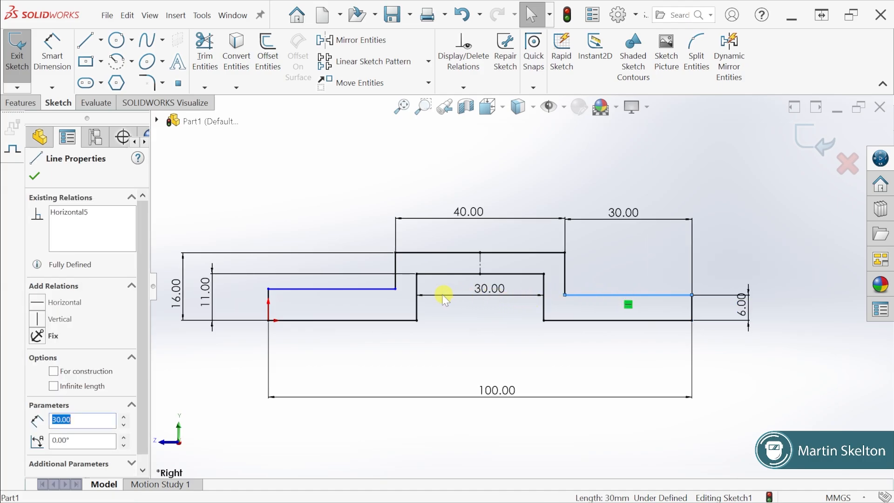
pyautogui.keyDown('ctrl'); pyautogui.click(378, 289); pyautogui.keyUp('ctrl')
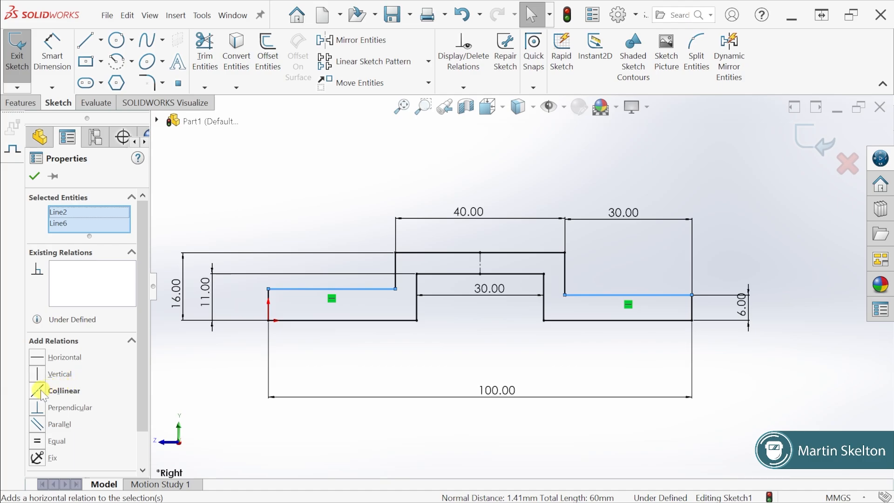
pyautogui.click(39, 391)
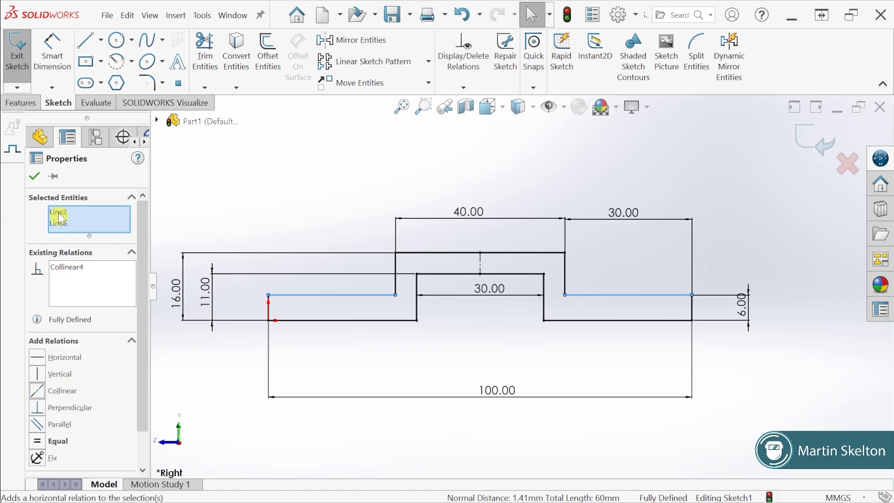
pyautogui.click(35, 176)
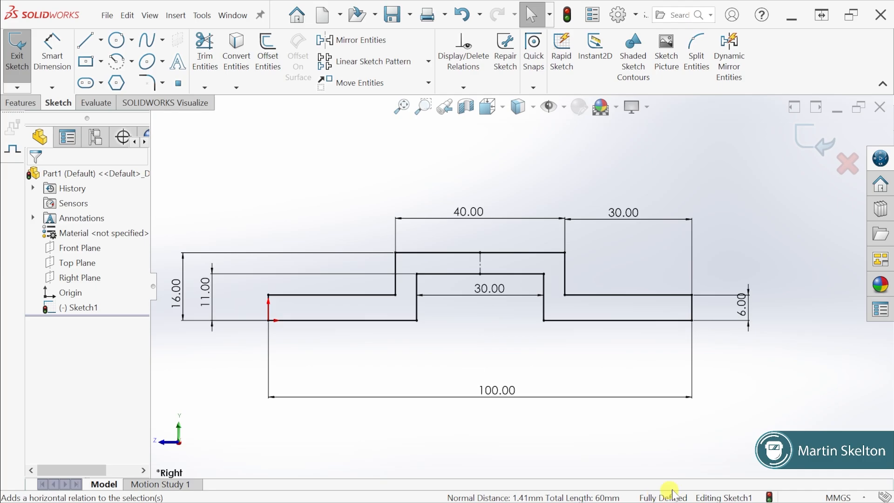
# Show the sketch relation symbols to review the applied relations, and hide them again
pyautogui.click(534, 109)
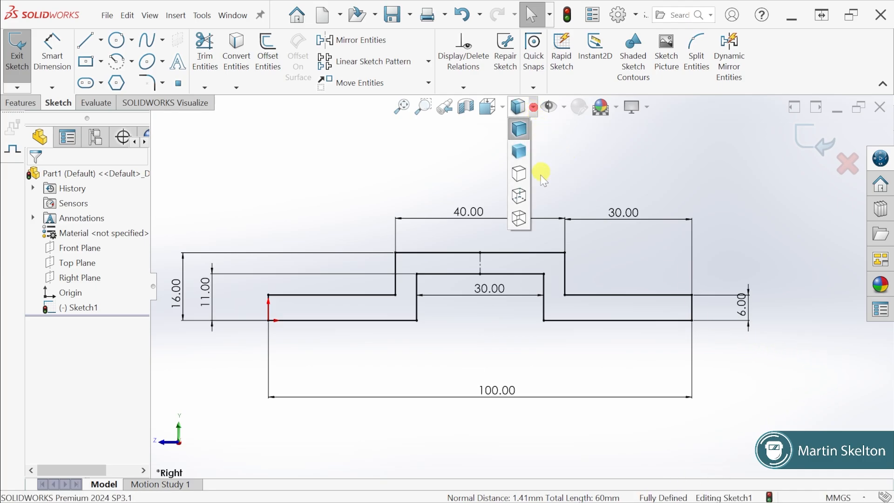
pyautogui.click(547, 106)
pyautogui.click(550, 289)
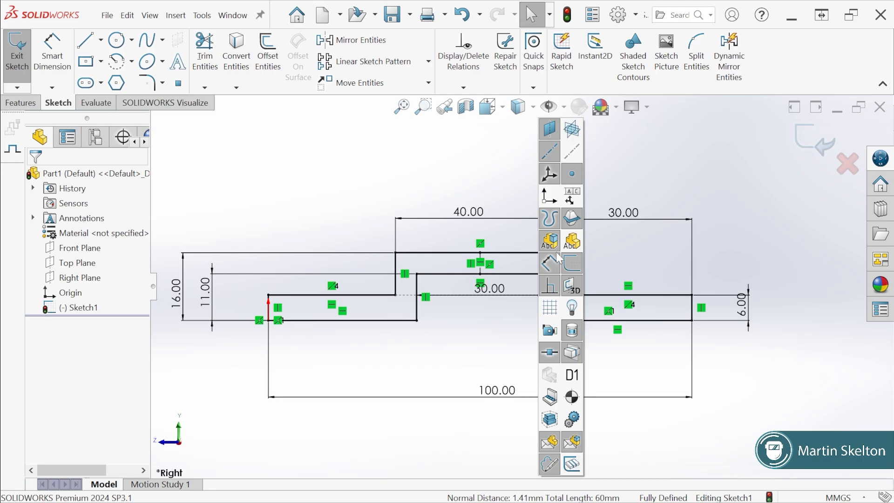
pyautogui.click(549, 285)
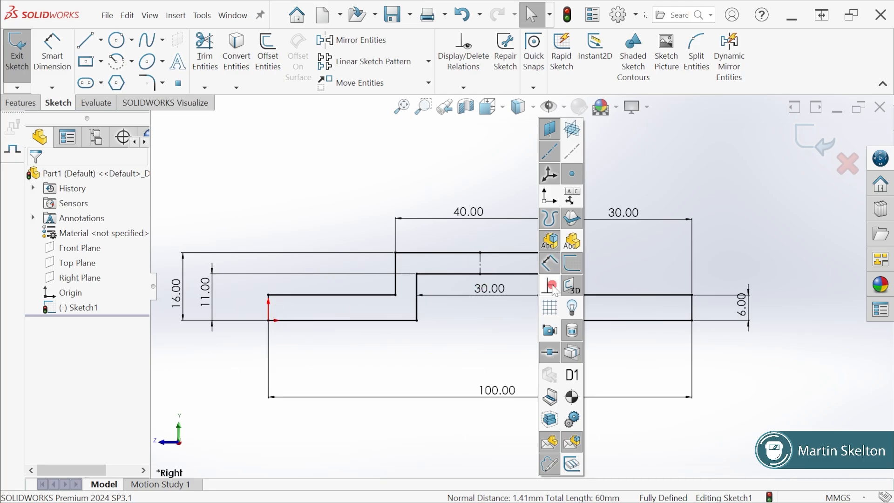
pyautogui.click(462, 163)
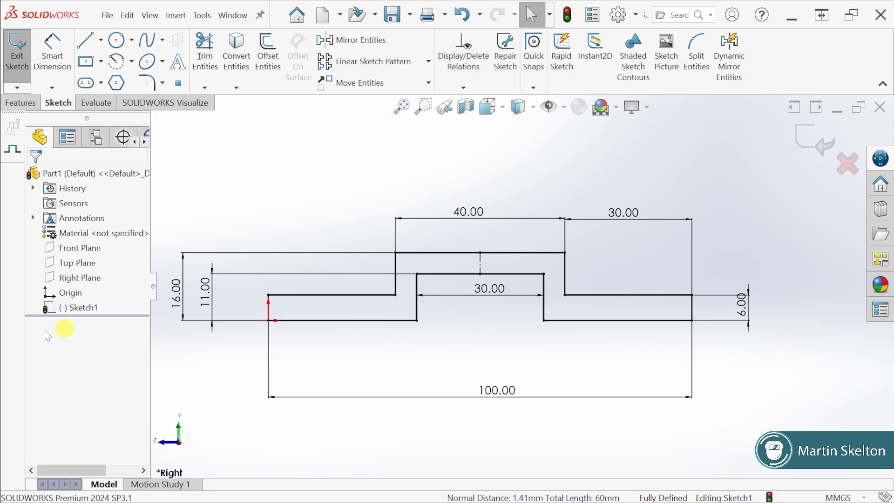
# Check the exercise drawing for the bracket's width and extrude the side profile as a Blind boss to 52 mm
pyautogui.hotkey('alt', 'Tab')
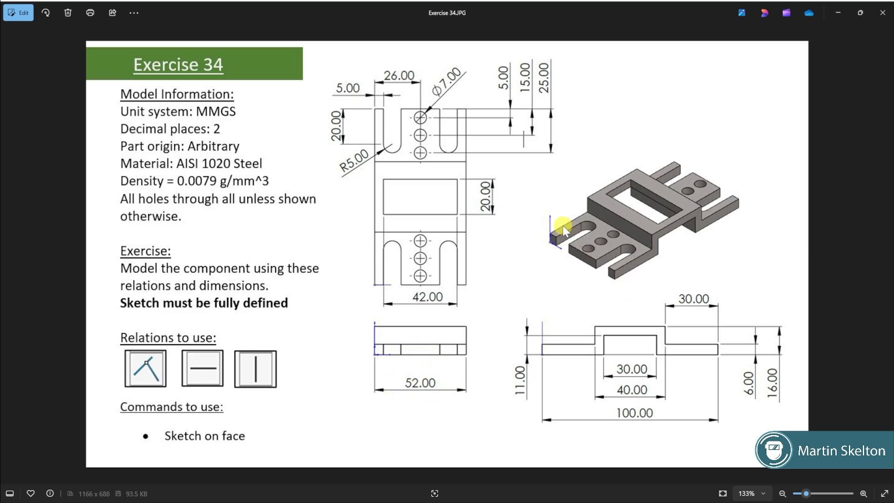
pyautogui.click(839, 11)
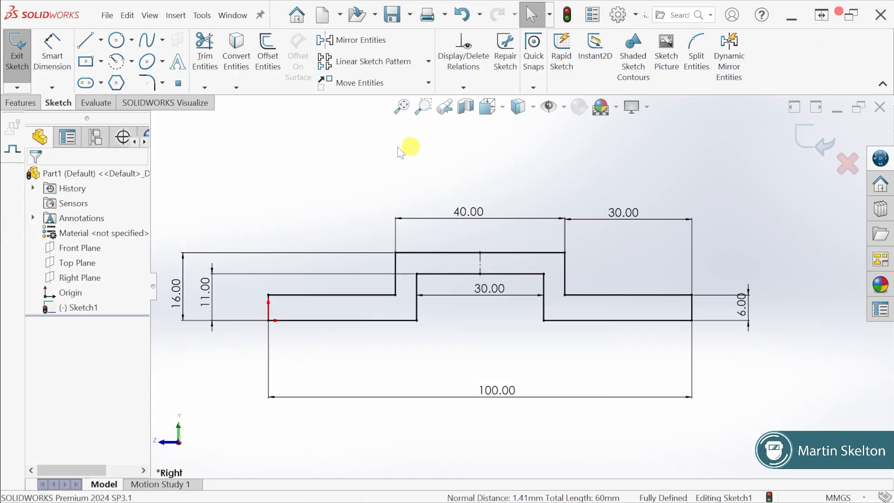
pyautogui.click(32, 104)
pyautogui.click(26, 64)
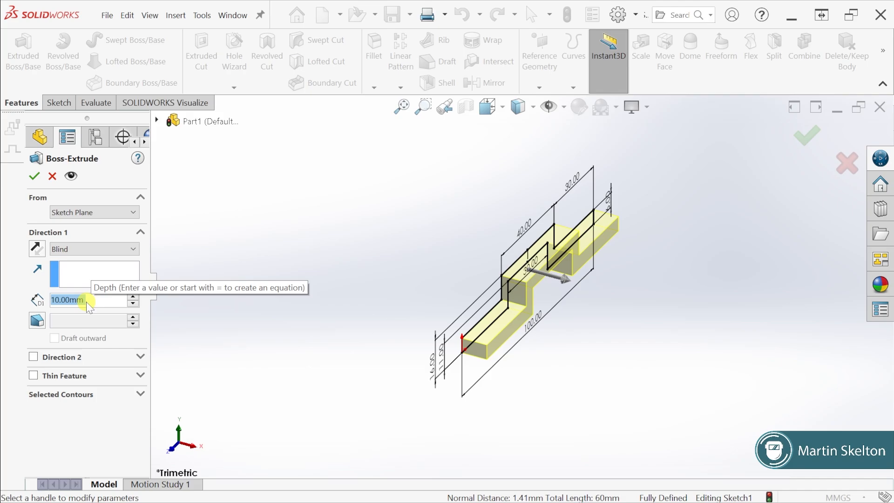
pyautogui.write('52')
pyautogui.press('Return')
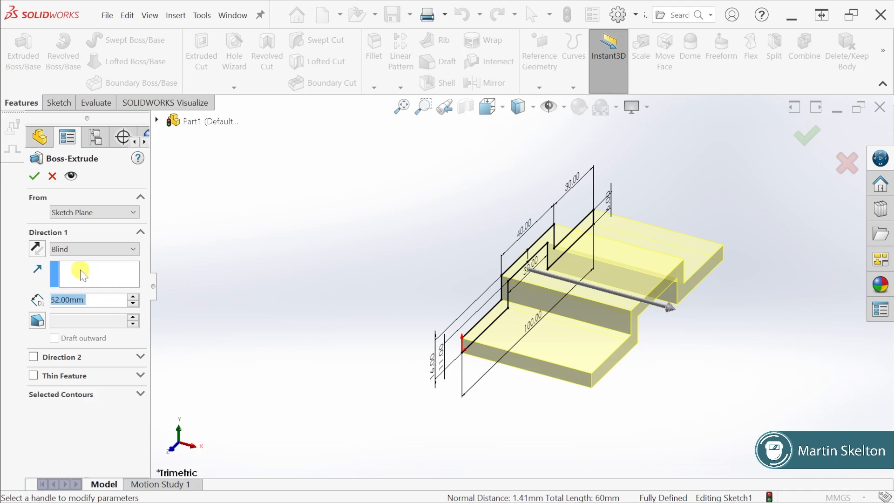
pyautogui.click(35, 176)
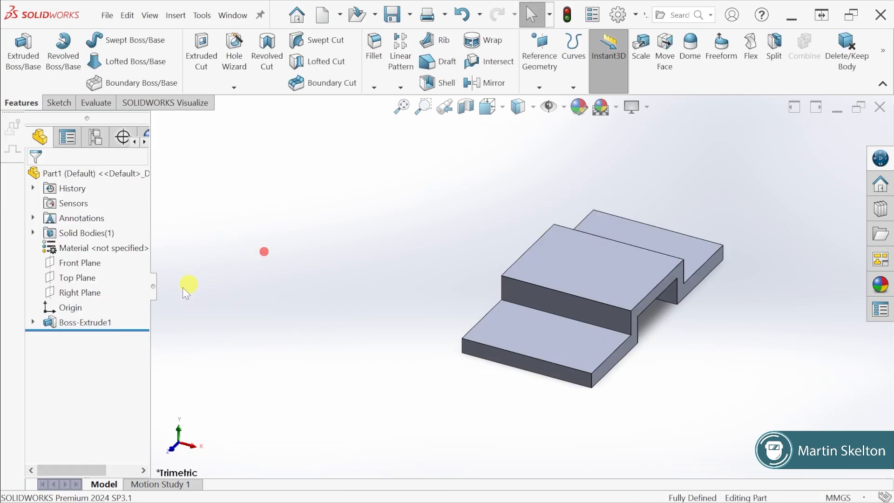
# Review the base extrusion's definition and consult the exercise drawing for the material and remaining features
pyautogui.rightClick(98, 322)
pyautogui.click(113, 177)
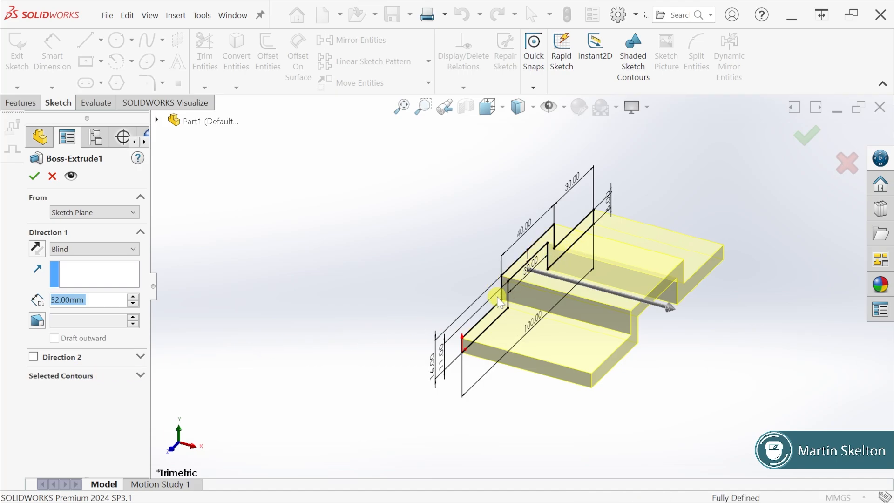
pyautogui.click(37, 177)
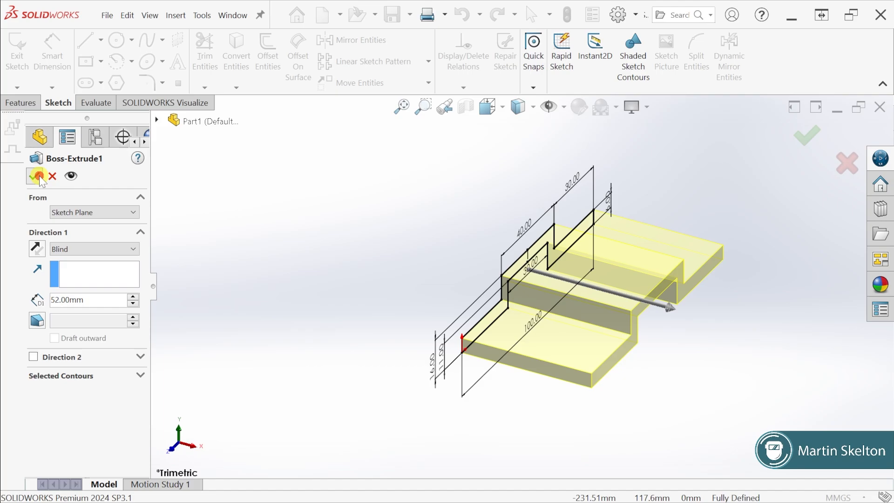
pyautogui.click(319, 224)
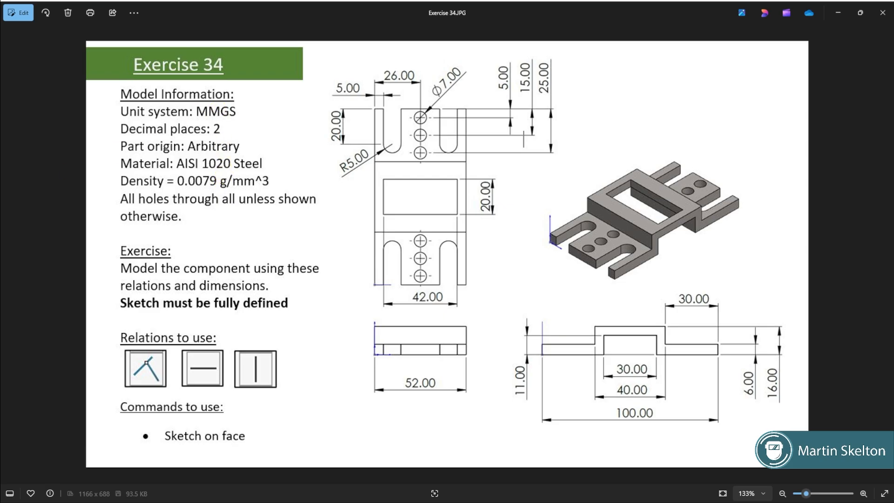
pyautogui.click(837, 12)
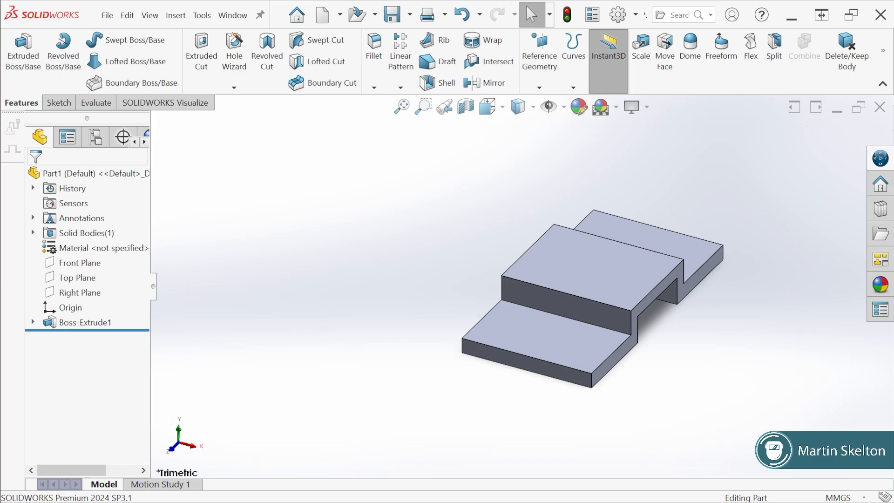
# Search the material library for 1020, compare the two AISI 1020 steels and apply AISI 1020 to the part
pyautogui.rightClick(112, 249)
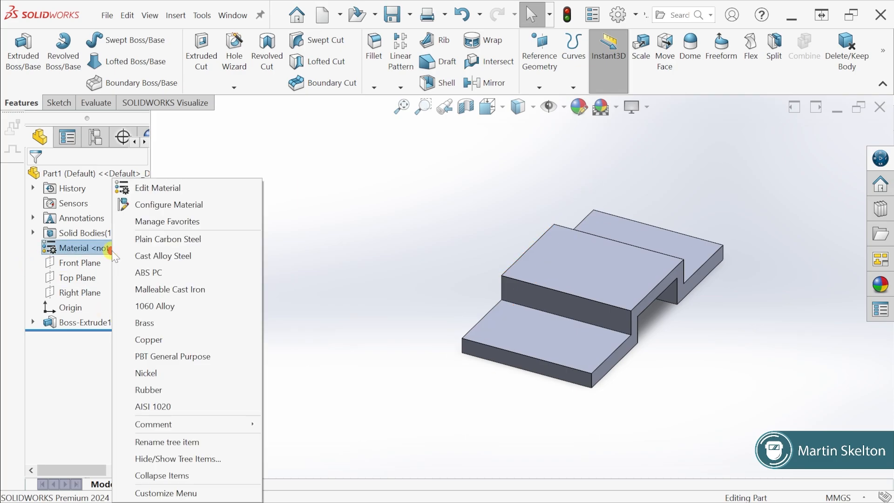
pyautogui.click(161, 188)
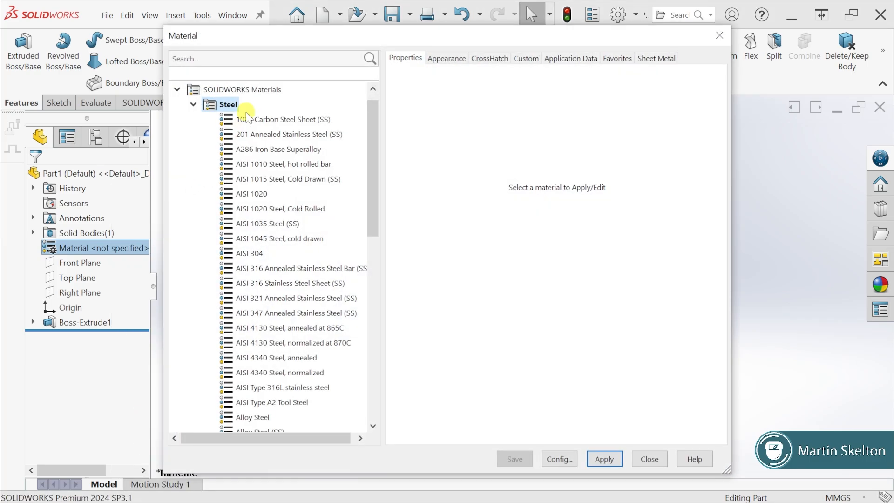
pyautogui.click(257, 57)
pyautogui.write('1020')
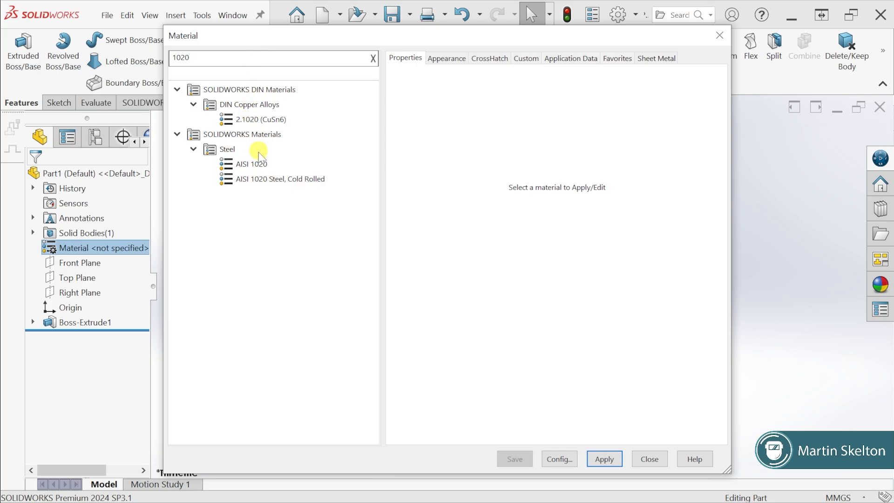
pyautogui.click(247, 164)
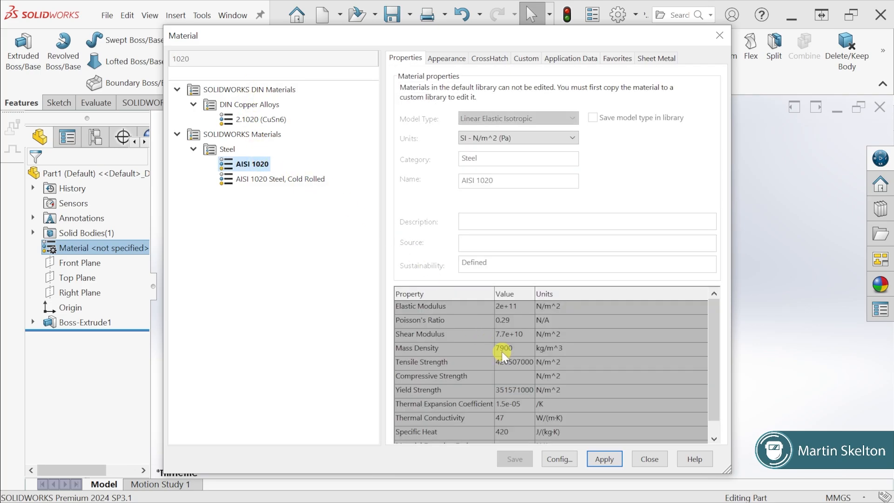
pyautogui.click(283, 179)
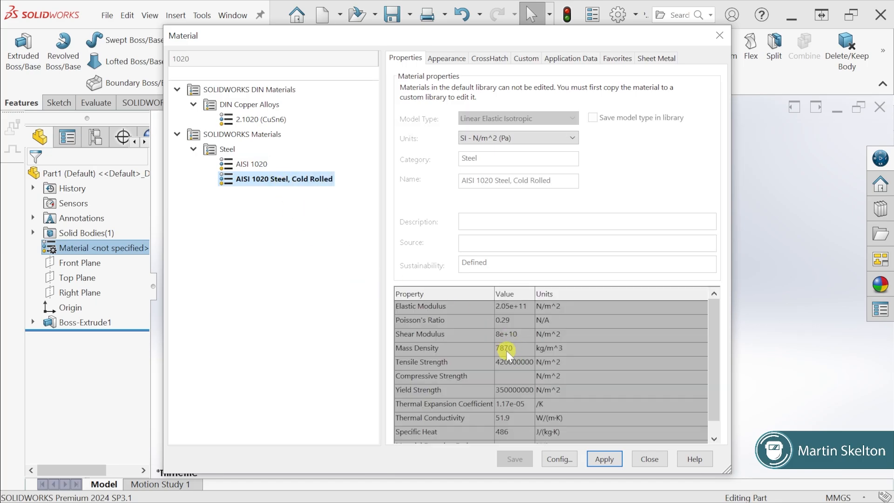
pyautogui.click(257, 164)
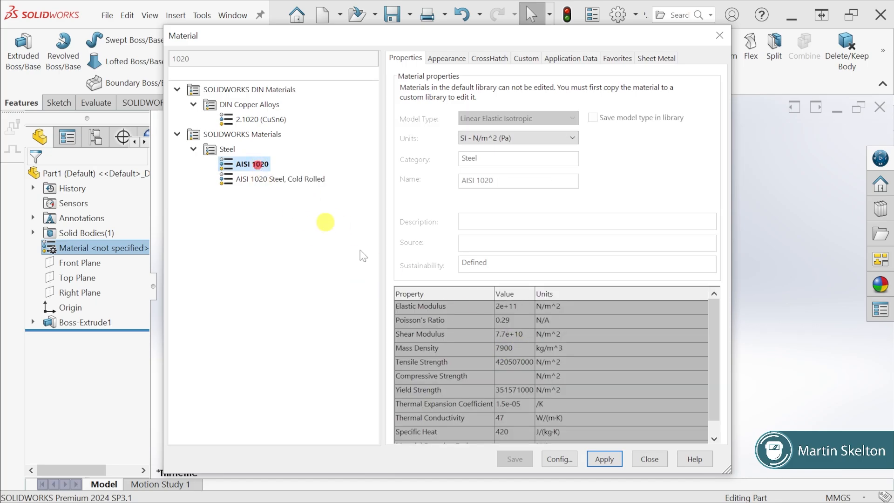
pyautogui.click(604, 458)
pyautogui.click(648, 458)
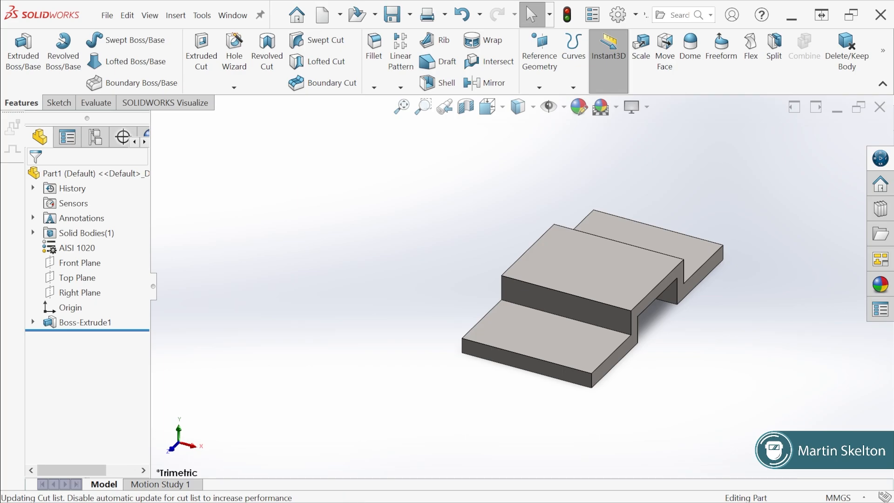
# Start a sketch on the Top Plane and draw a horizontal centerline across the full width of the raised section at mid-length
pyautogui.hotkey('alt', 'Tab')
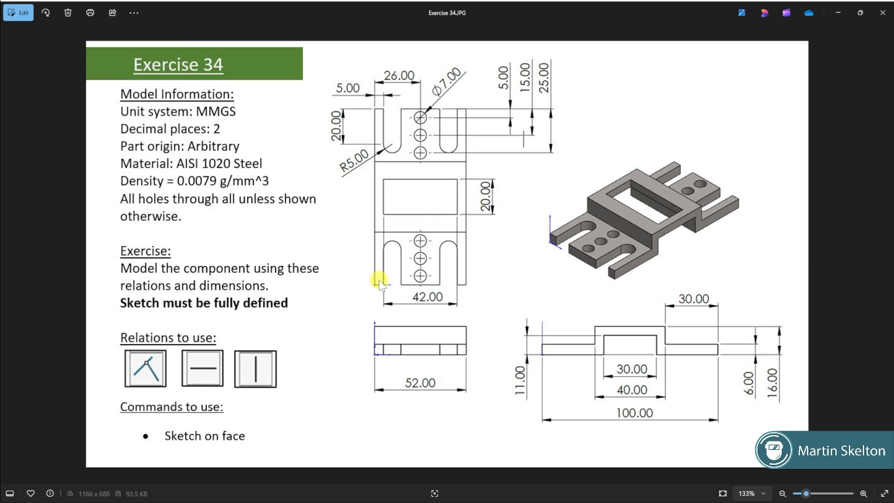
pyautogui.click(841, 10)
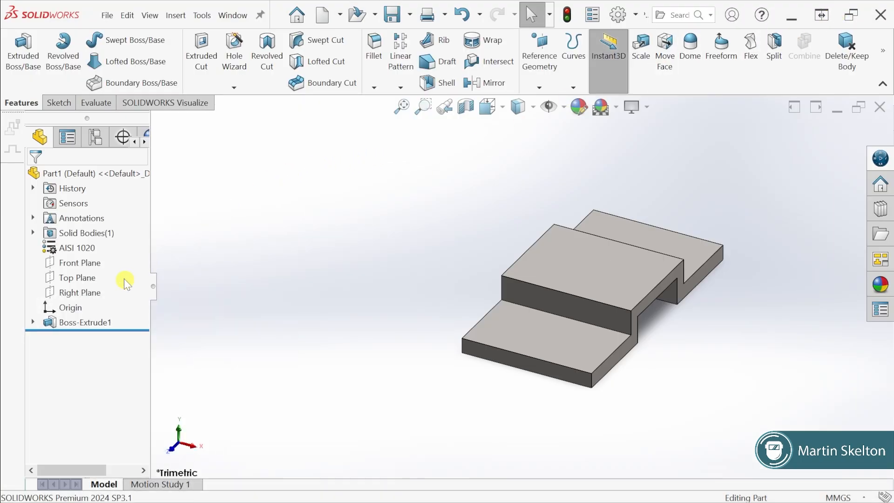
pyautogui.click(86, 278)
pyautogui.click(97, 263)
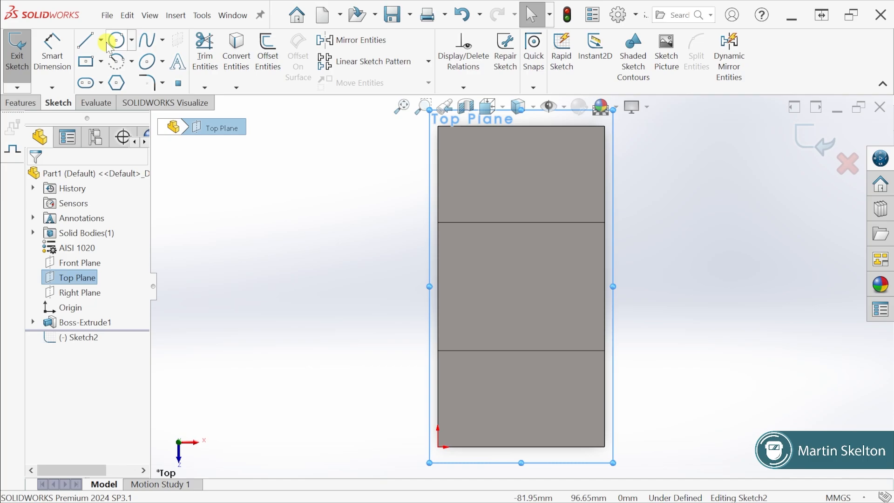
pyautogui.click(101, 40)
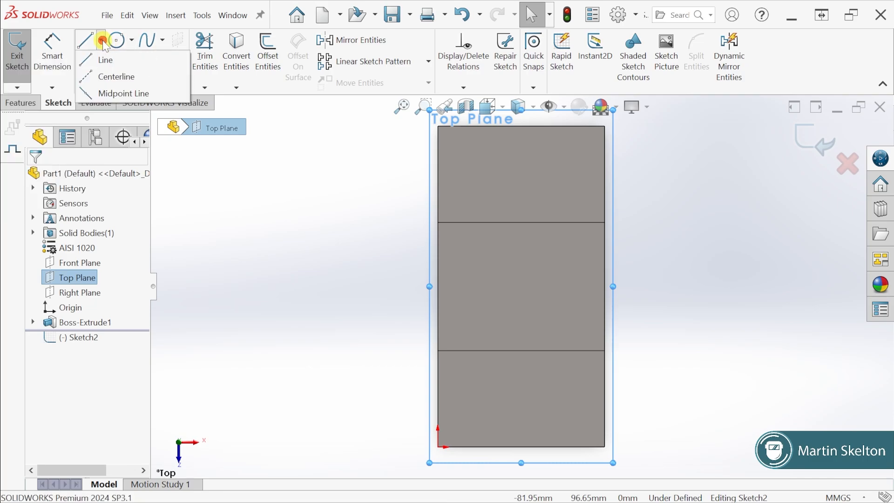
pyautogui.click(115, 76)
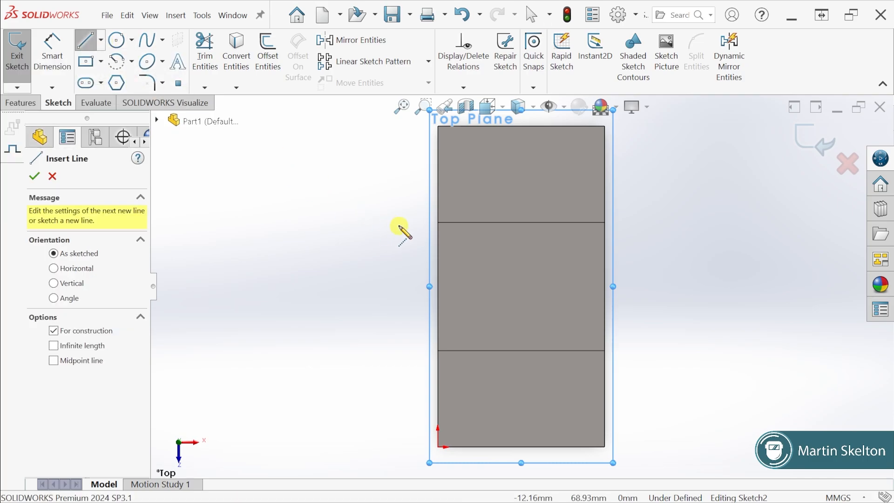
pyautogui.click(438, 286)
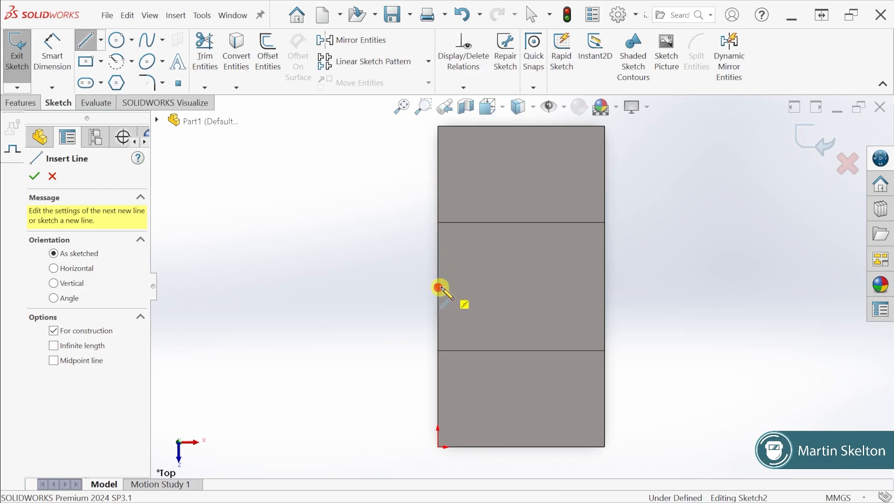
pyautogui.click(604, 285)
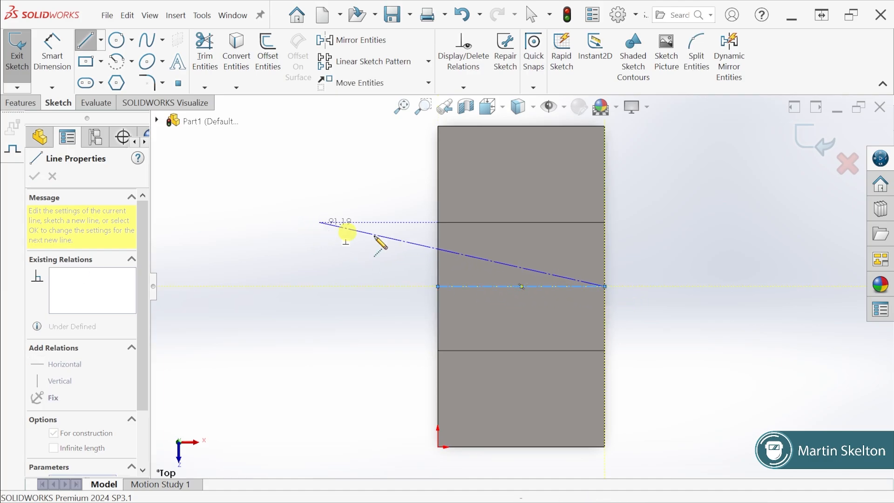
pyautogui.press('Escape')
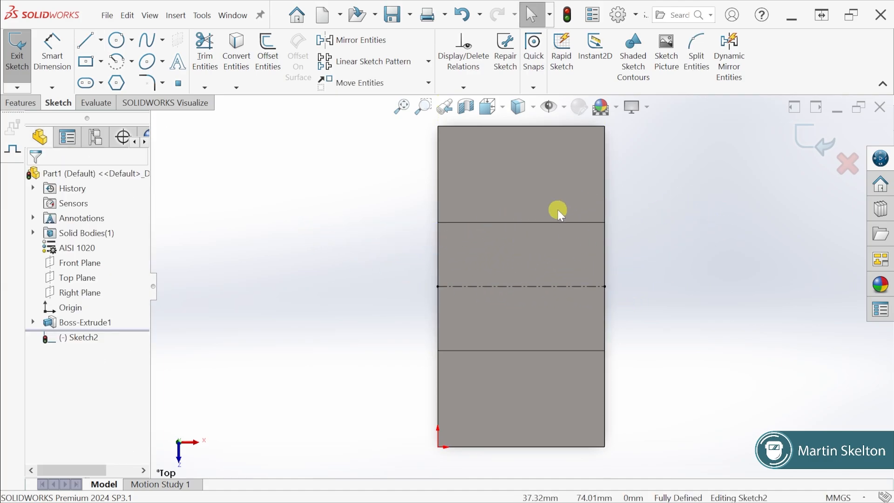
# Sketch a center rectangle about 38 by 25 mm at the midpoint of the horizontal centerline
pyautogui.click(88, 64)
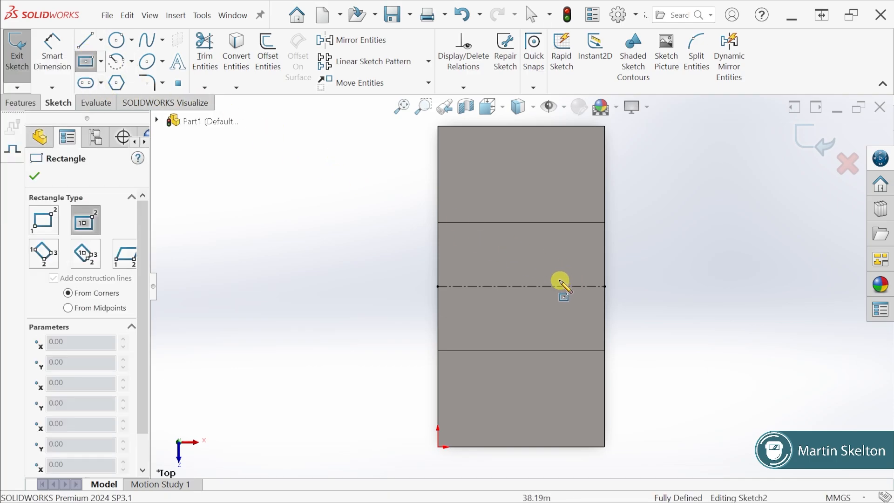
pyautogui.click(520, 286)
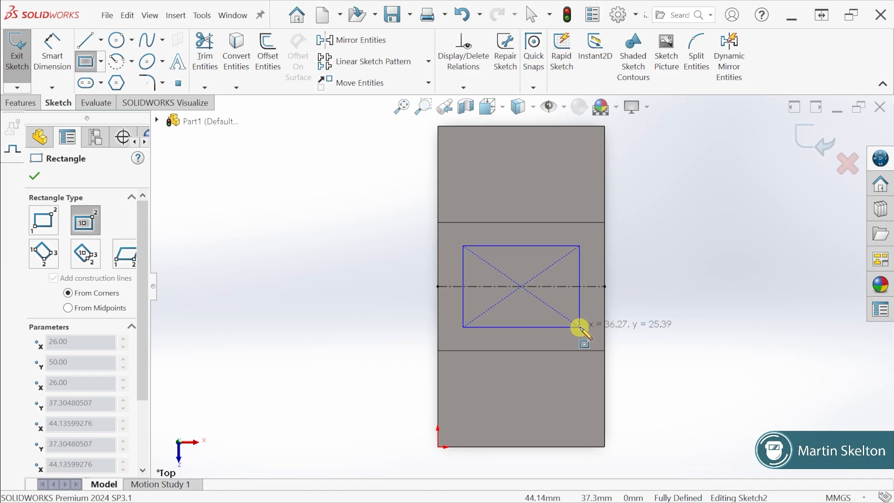
pyautogui.click(581, 326)
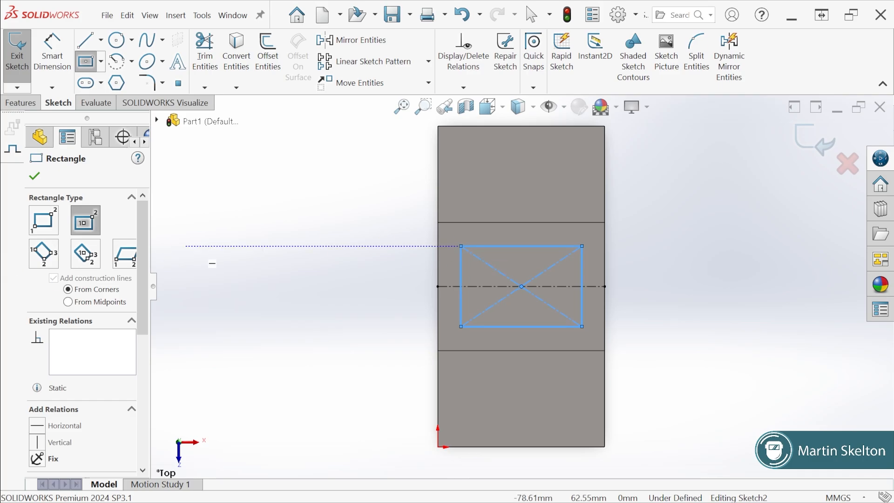
# Check the window size on the exercise drawing and dimension the rectangle 42 mm wide and 20 mm high
pyautogui.hotkey('alt', 'Tab')
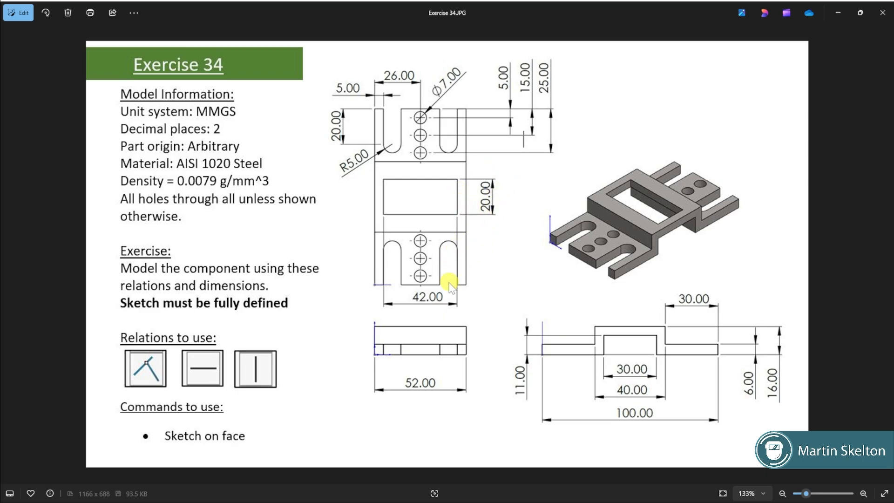
pyautogui.click(838, 13)
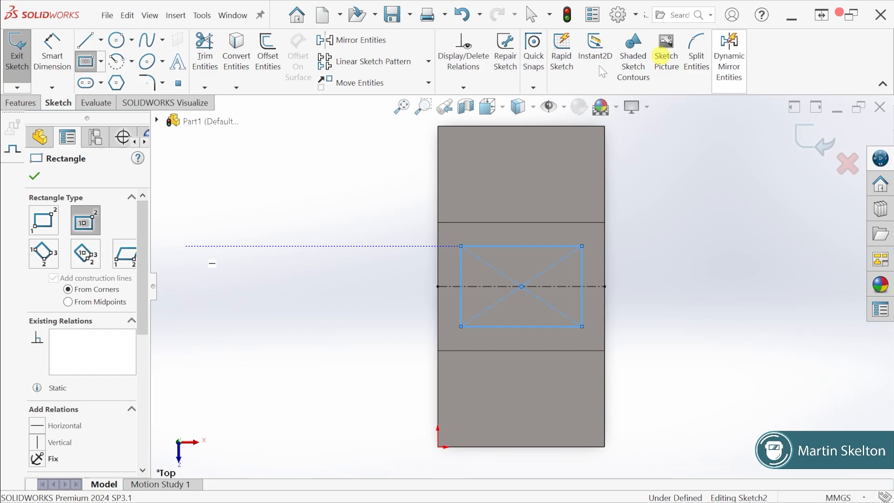
pyautogui.click(52, 54)
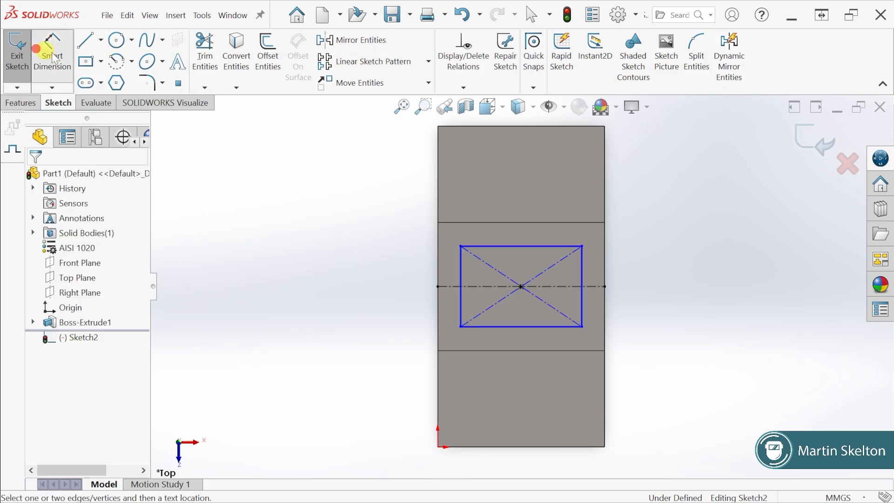
pyautogui.click(512, 327)
pyautogui.click(512, 372)
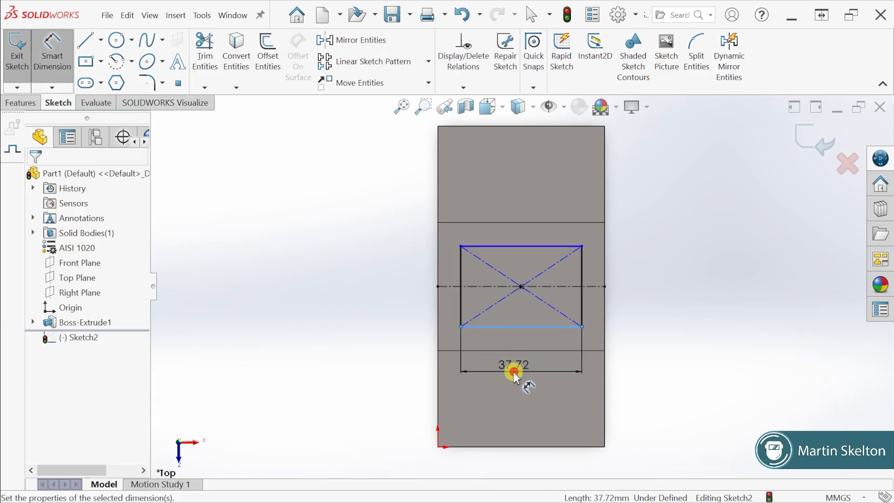
pyautogui.write('42')
pyautogui.press('Return')
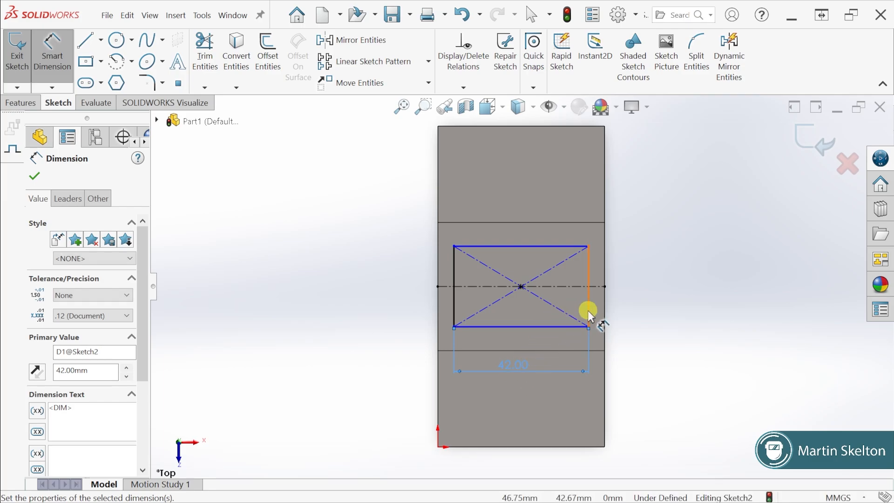
pyautogui.click(589, 309)
pyautogui.click(642, 296)
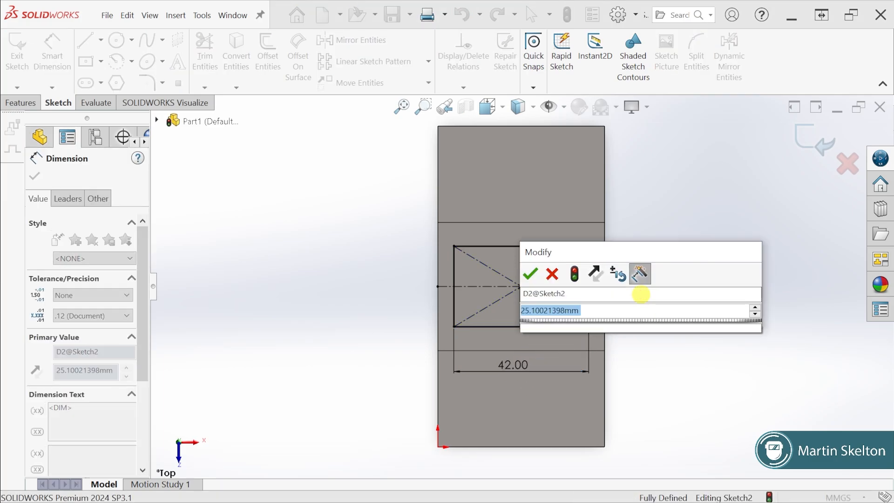
pyautogui.write('20')
pyautogui.press('Return')
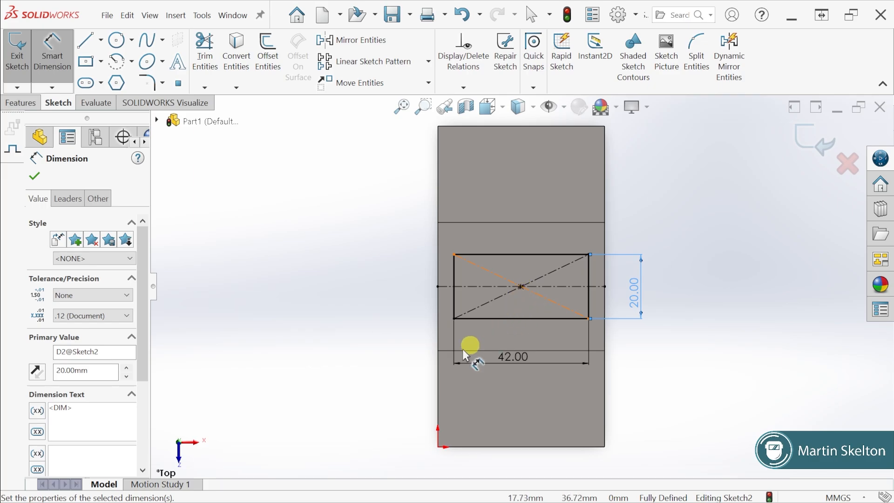
# Check the hole layout on the exercise drawing and sketch a vertical centerline between the midpoints of the part's two end edges
pyautogui.click(100, 40)
pyautogui.click(104, 76)
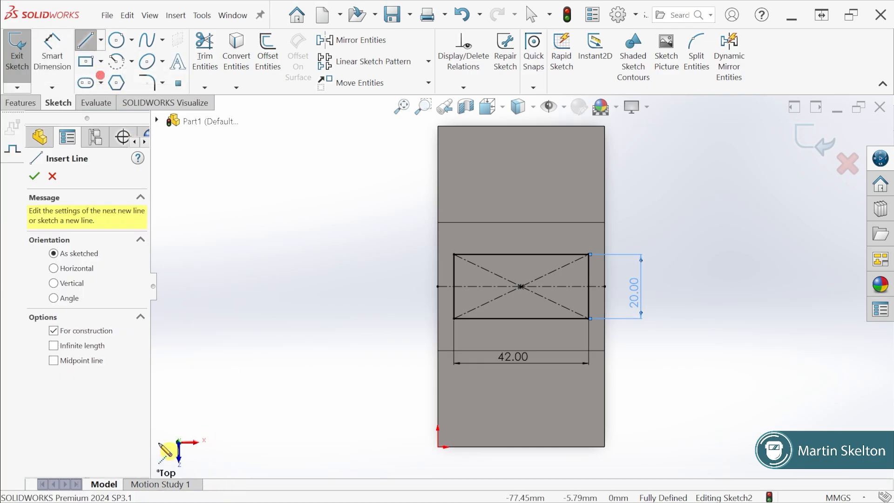
pyautogui.hotkey('alt', 'Tab')
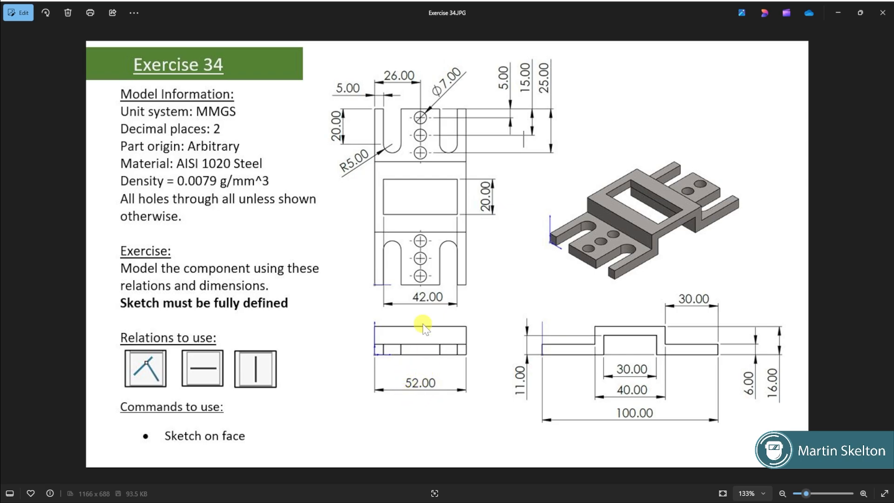
pyautogui.click(839, 12)
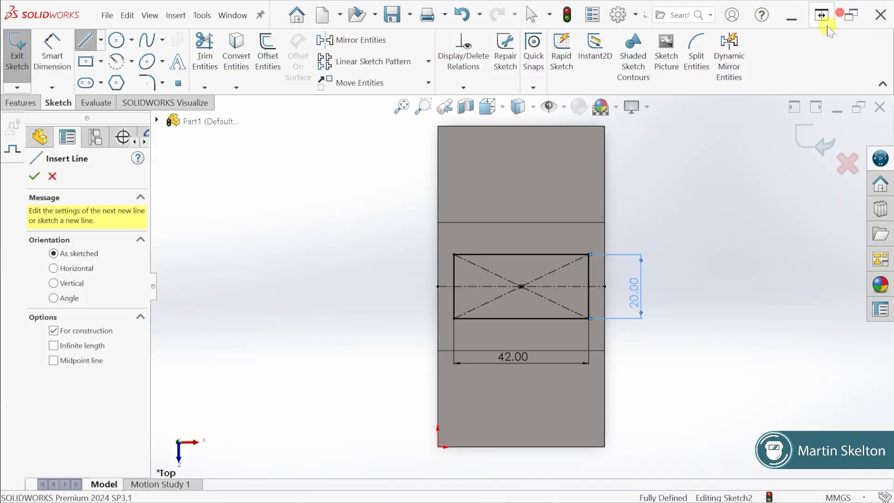
pyautogui.click(521, 126)
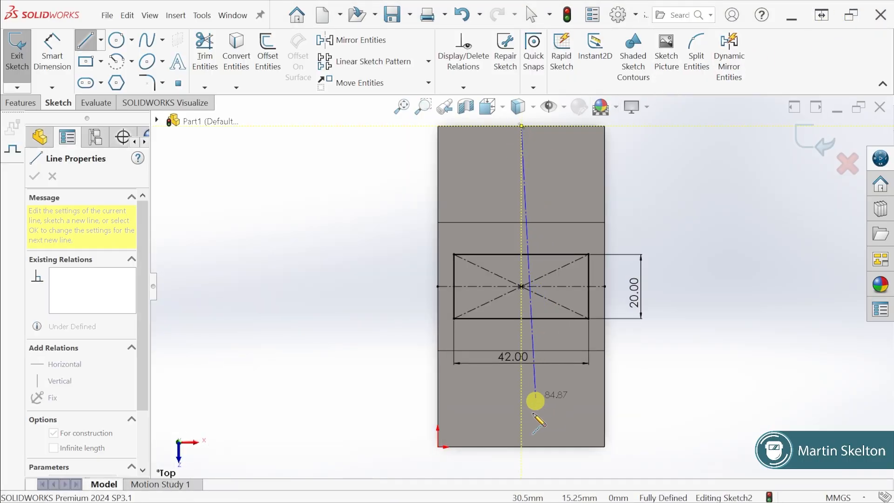
pyautogui.click(521, 447)
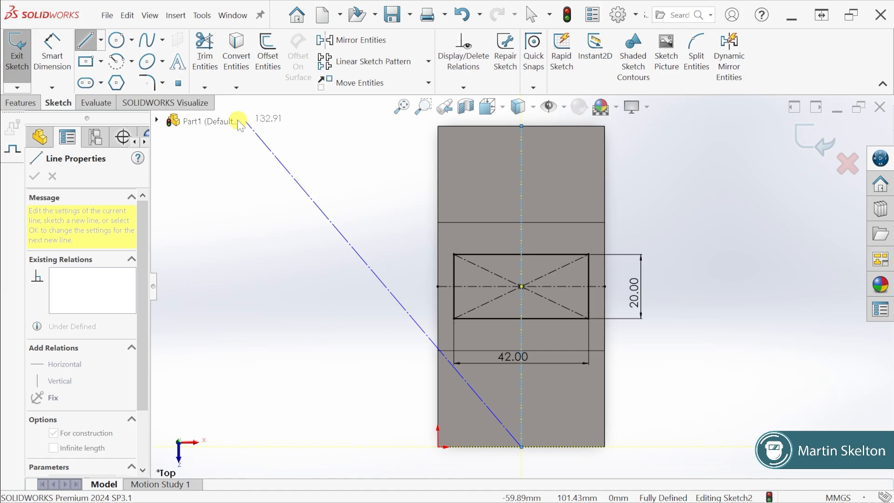
# Sketch three circles about 7.5 to 9.5 mm across on the vertical centerline, about 6, 15 and 25 mm below the upper edge
pyautogui.click(118, 41)
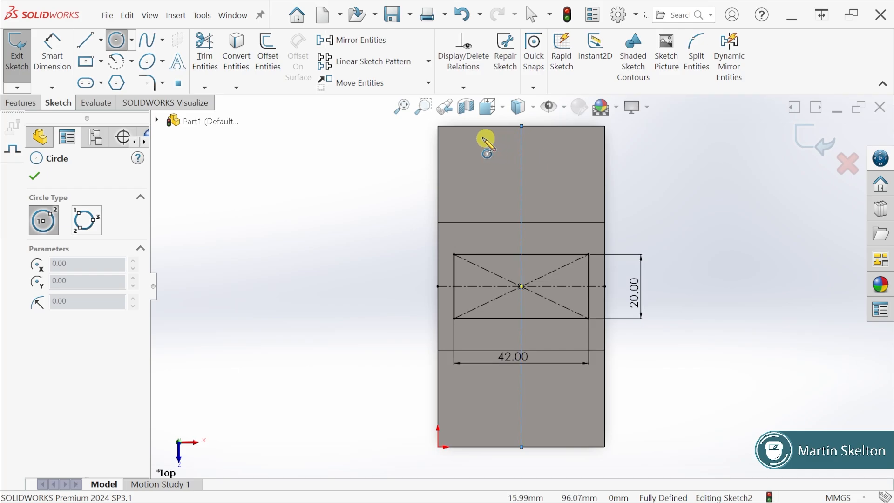
pyautogui.click(520, 144)
pyautogui.click(532, 149)
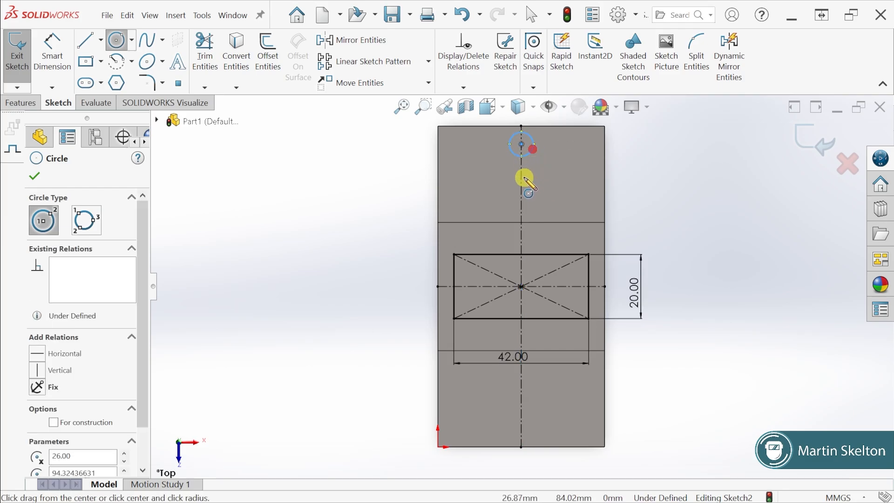
pyautogui.click(521, 174)
pyautogui.click(531, 179)
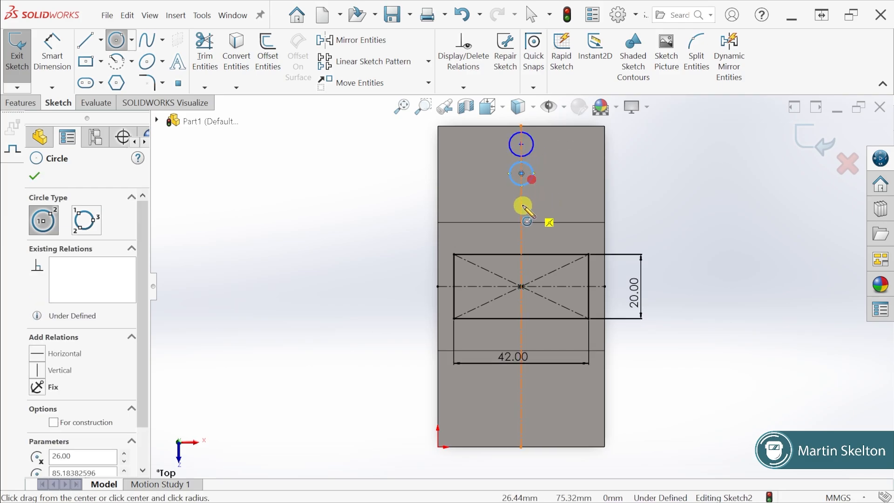
pyautogui.click(521, 206)
pyautogui.click(535, 210)
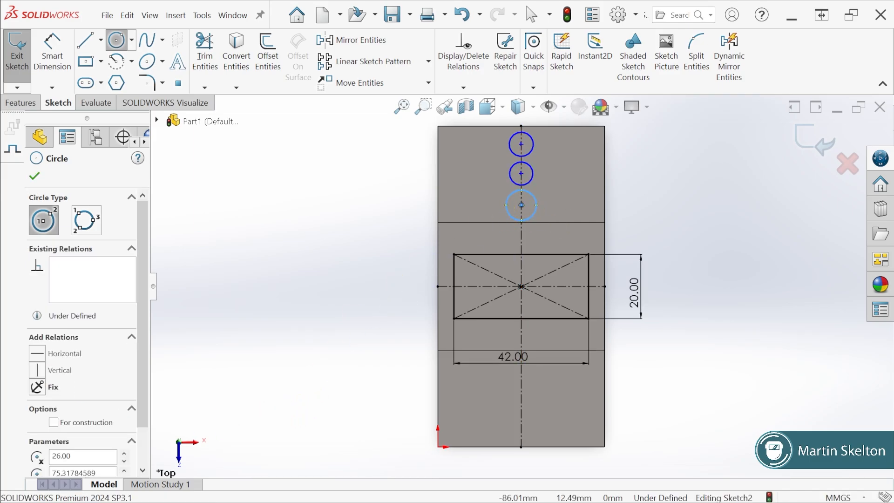
# Check the hole size on the exercise drawing and dimension the uppermost circle to 7 mm diameter
pyautogui.hotkey('alt', 'Tab')
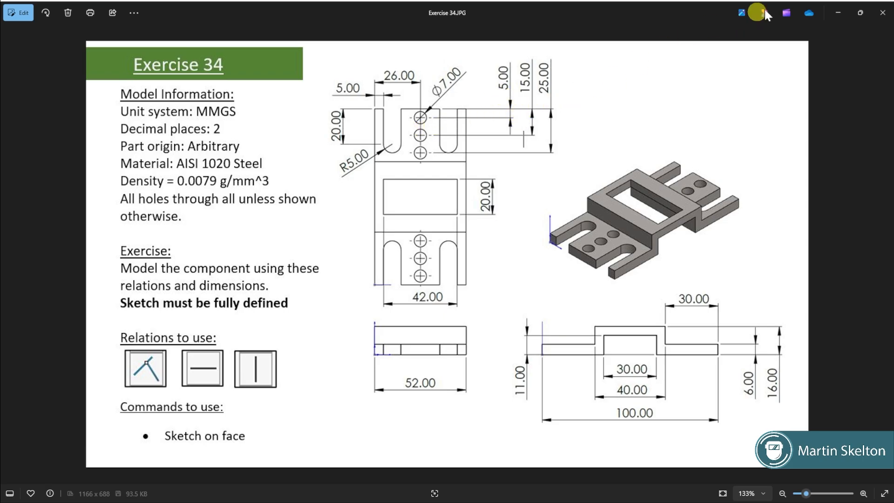
pyautogui.click(839, 13)
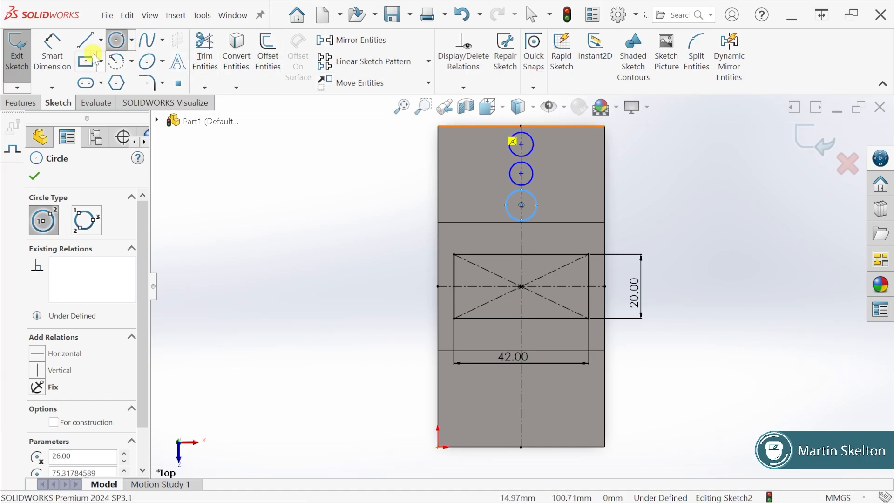
pyautogui.click(52, 55)
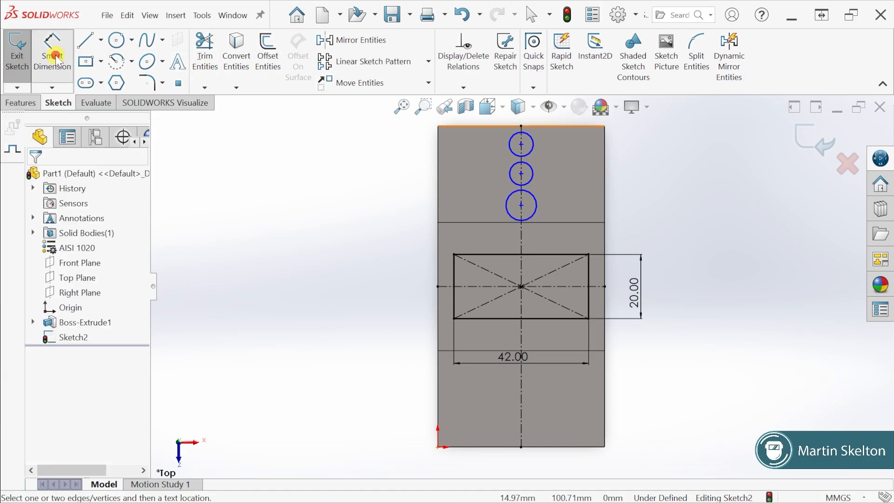
pyautogui.click(532, 144)
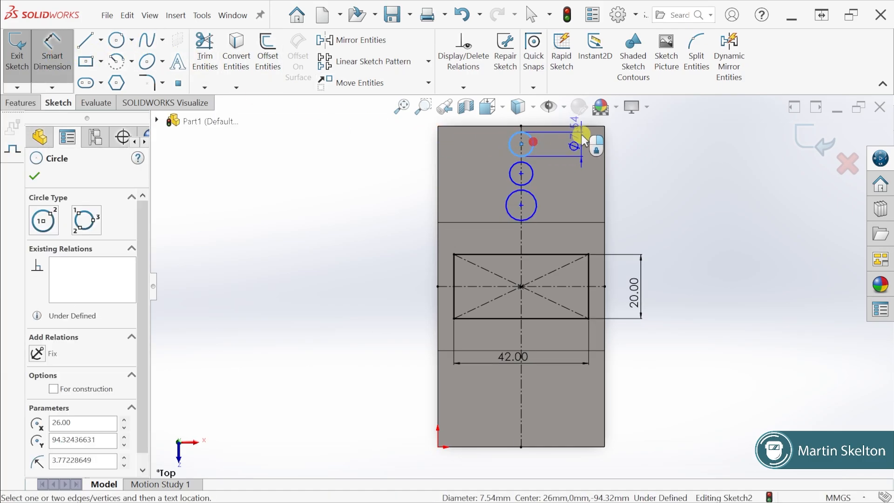
pyautogui.scroll(2, 610, 144)
pyautogui.click(550, 160)
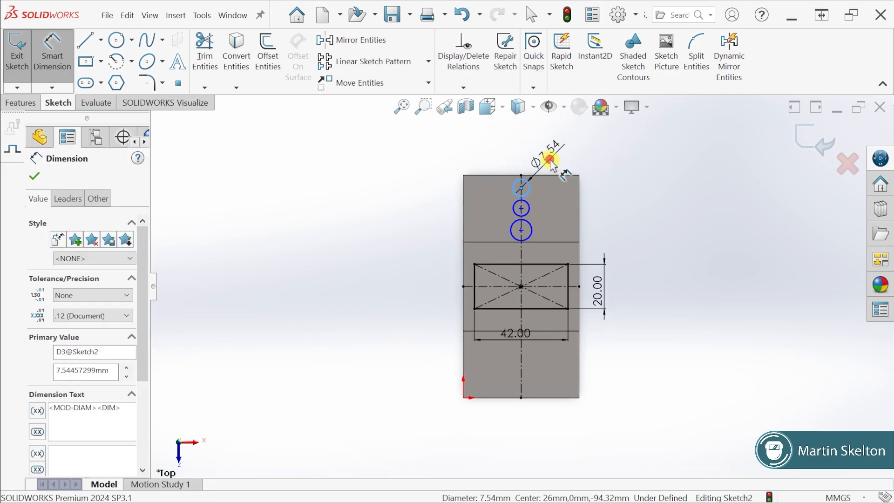
pyautogui.write('7')
pyautogui.press('Return')
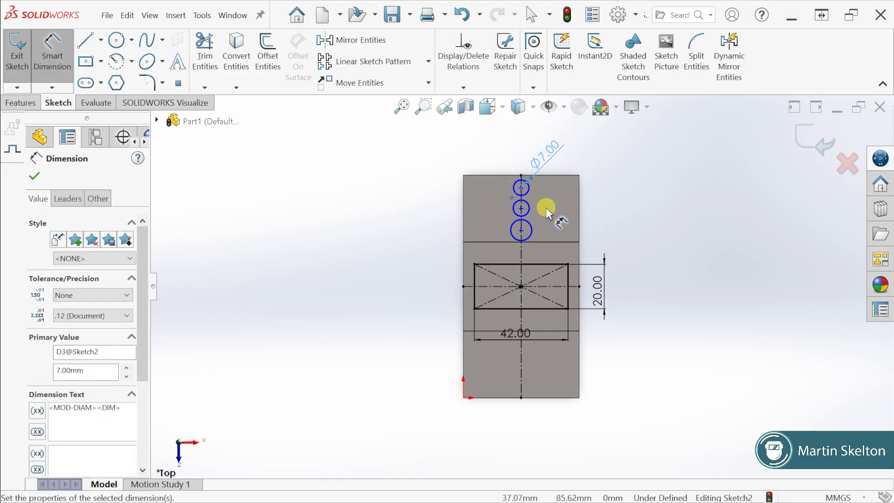
pyautogui.scroll(-2, 546, 208)
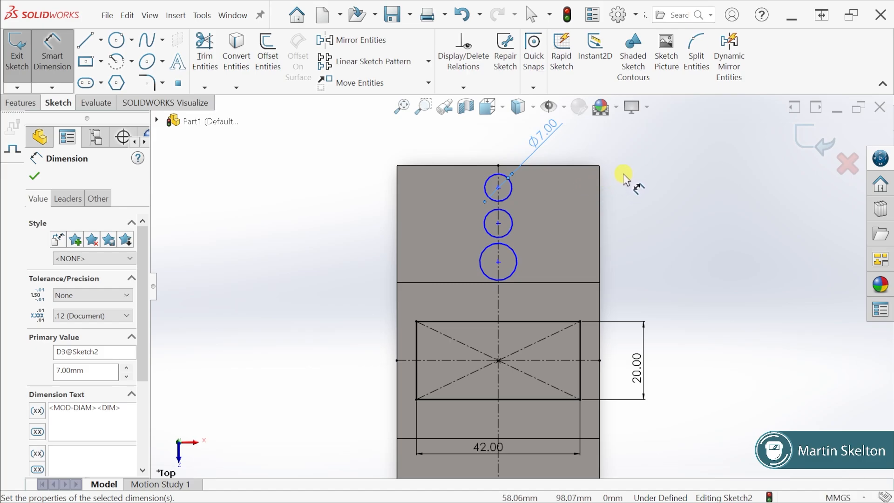
pyautogui.press('Escape')
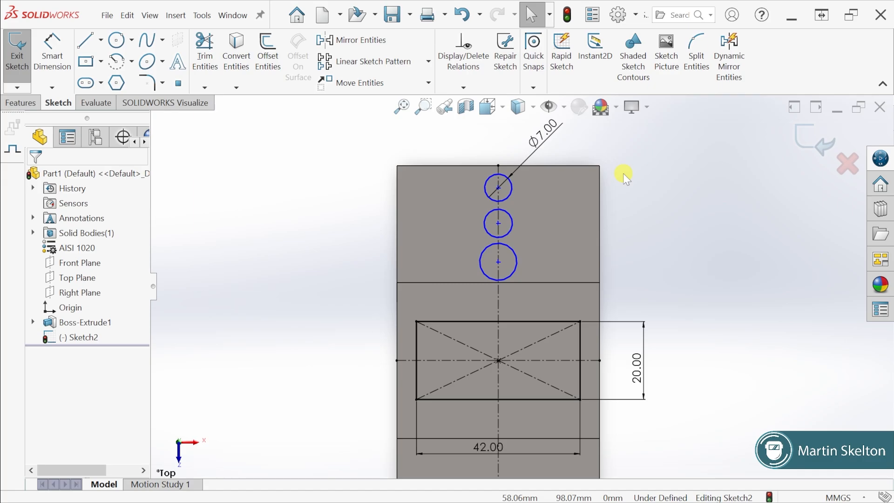
# Make the three circles on the vertical centerline equal in size with an Equal relation
pyautogui.click(509, 195)
pyautogui.keyDown('ctrl'); pyautogui.click(511, 226); pyautogui.keyUp('ctrl')
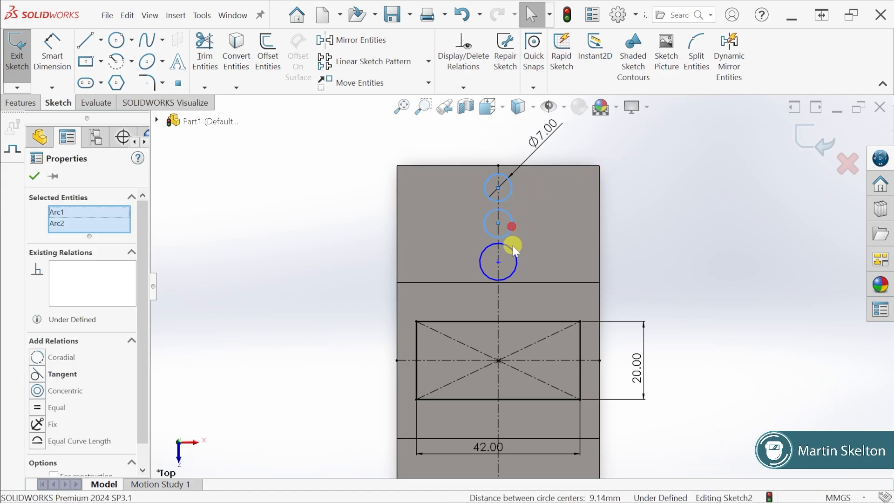
pyautogui.keyDown('ctrl'); pyautogui.click(512, 249); pyautogui.keyUp('ctrl')
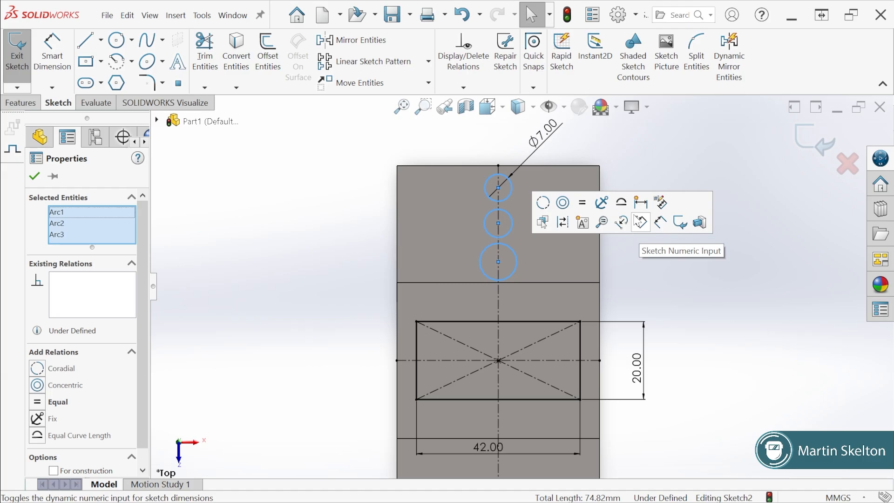
pyautogui.click(582, 204)
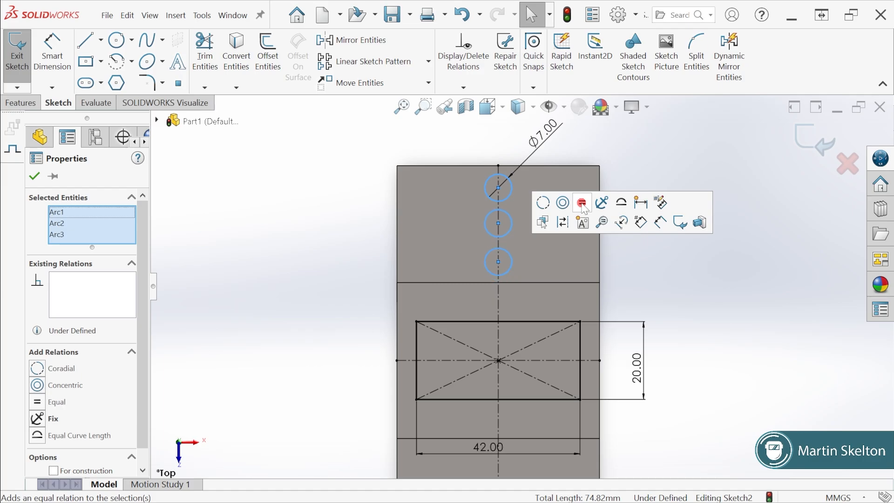
pyautogui.click(34, 175)
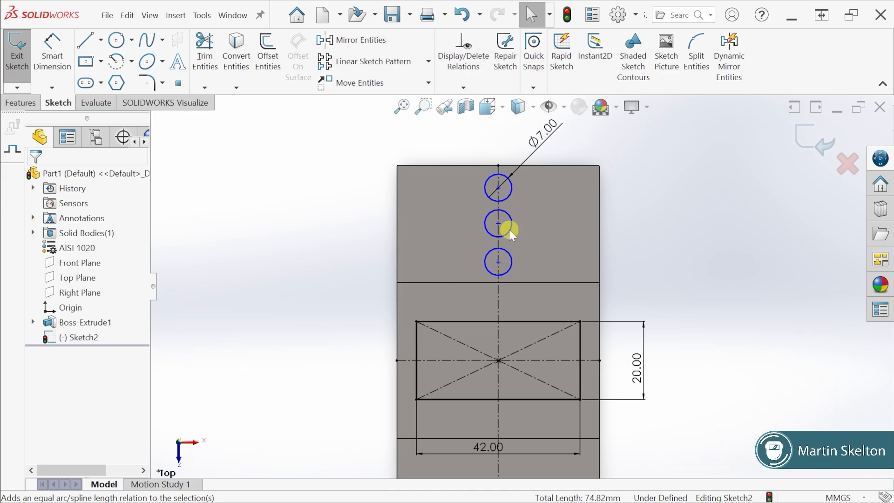
# Check the hole spacing on the exercise drawing and dimension the first circle's center 5 mm from the part's upper edge
pyautogui.click(54, 56)
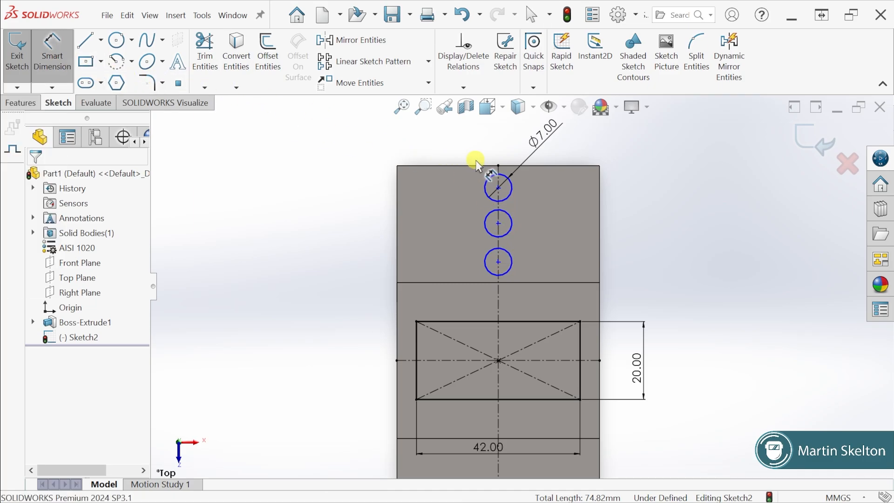
pyautogui.click(542, 166)
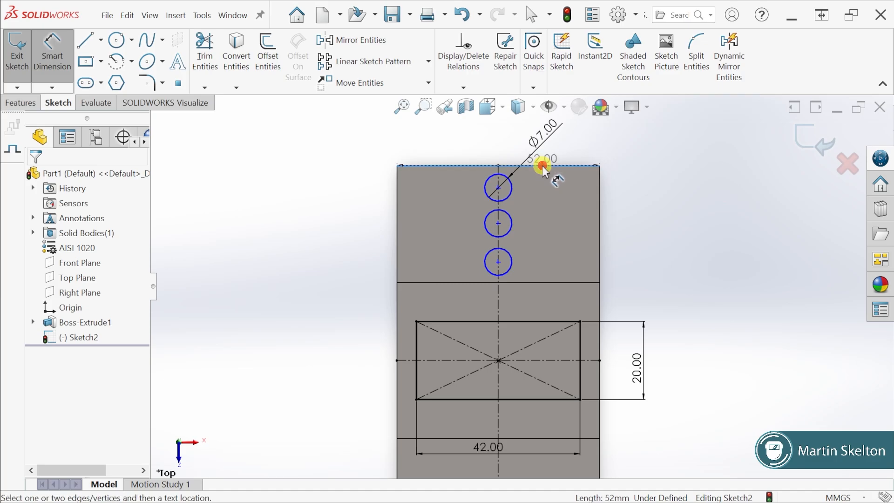
pyautogui.click(498, 188)
pyautogui.click(644, 172)
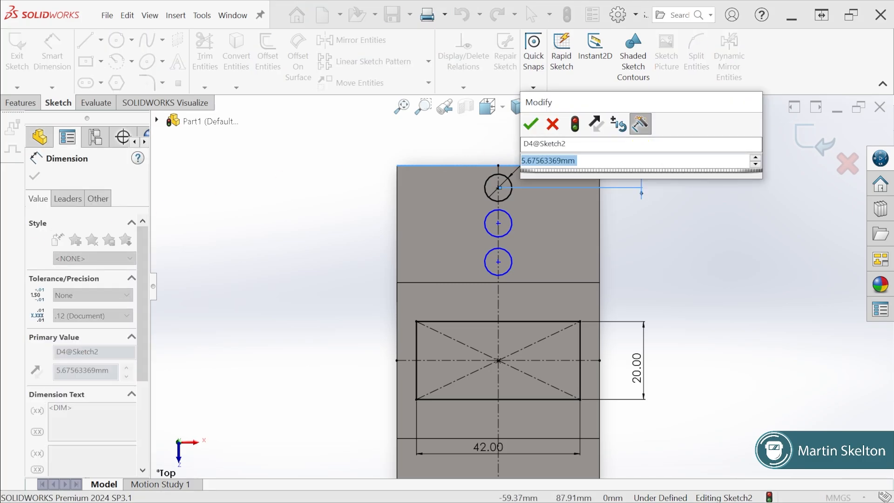
pyautogui.hotkey('alt', 'Tab')
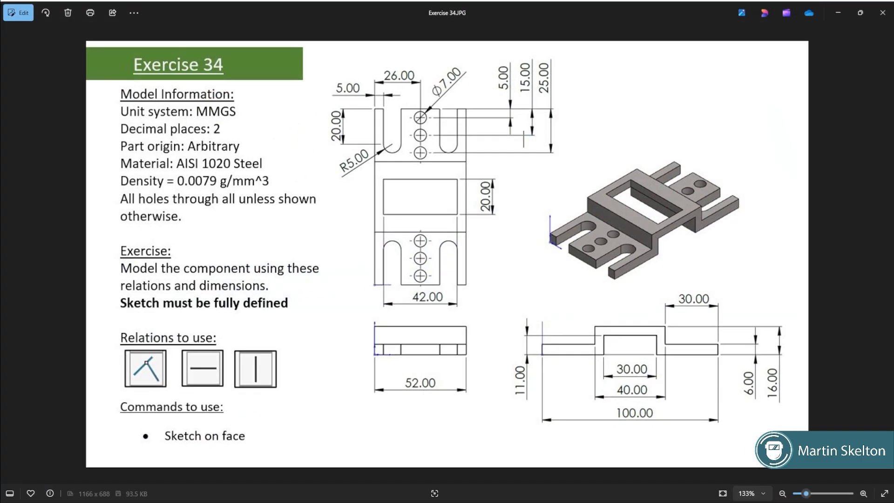
pyautogui.hotkey('alt', 'Tab')
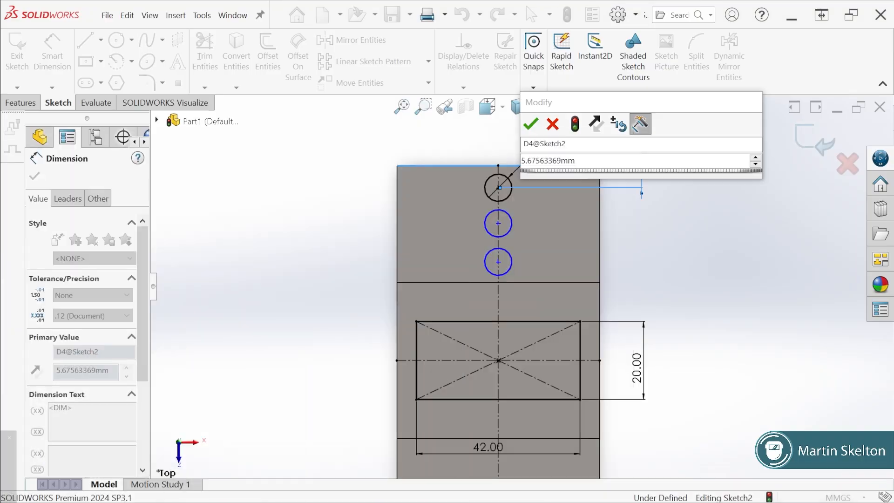
pyautogui.click(584, 160)
pyautogui.write('5')
pyautogui.press('Return')
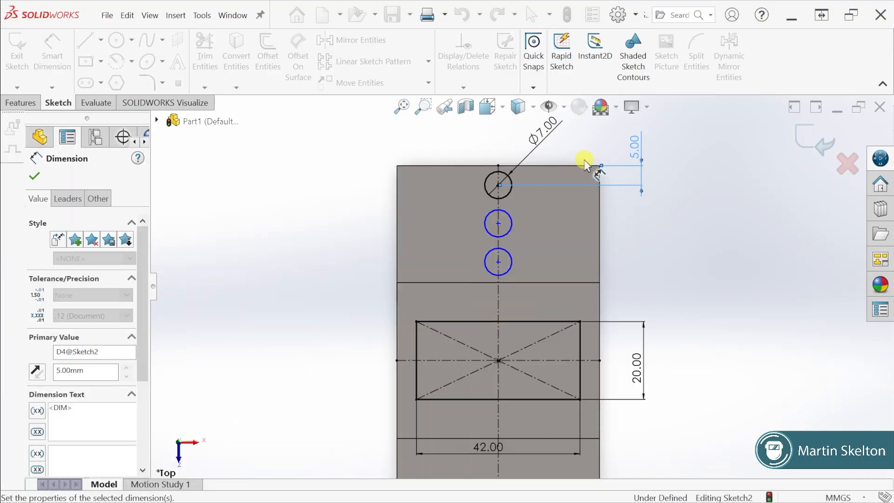
# Dimension the middle circle's center 15 mm from the part's upper edge
pyautogui.click(547, 166)
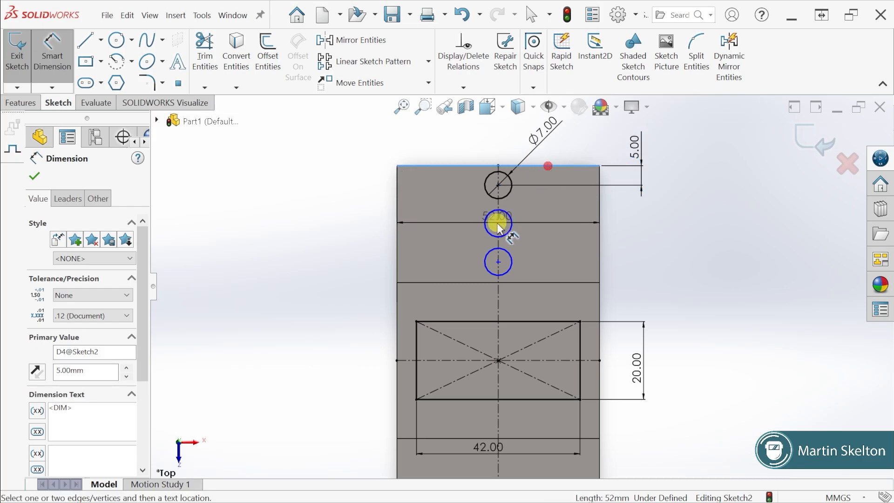
pyautogui.click(498, 223)
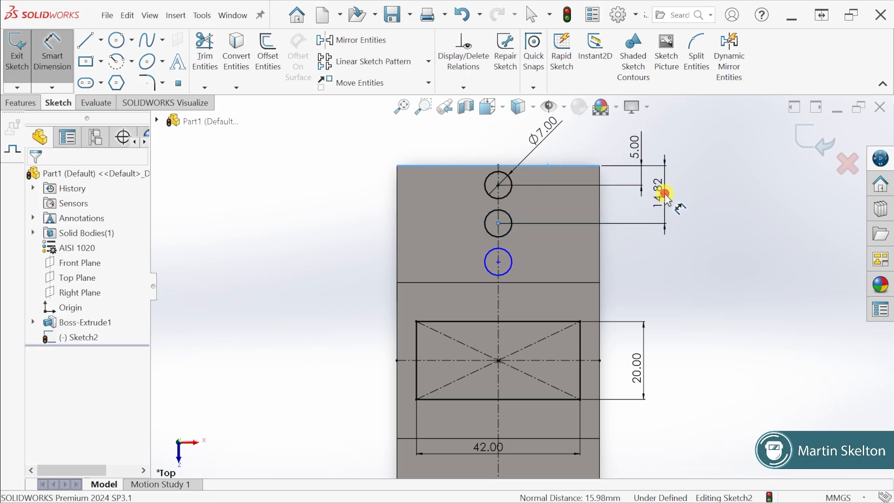
pyautogui.click(665, 198)
pyautogui.write('15')
pyautogui.press('Return')
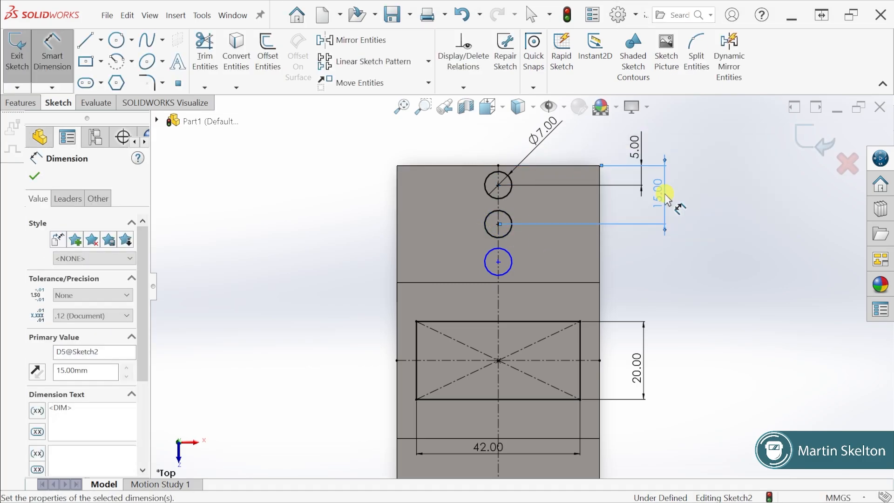
# Dimension the third circle's center 25 mm from the part's upper edge
pyautogui.click(564, 165)
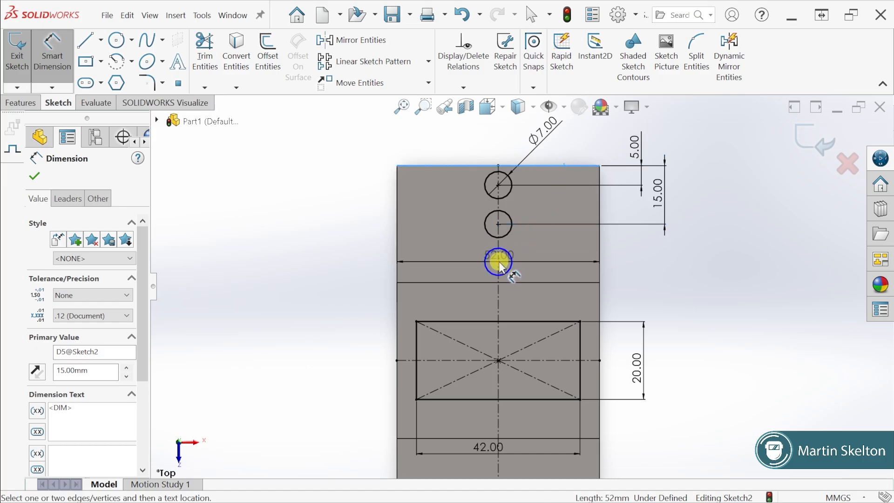
pyautogui.click(499, 261)
pyautogui.click(694, 225)
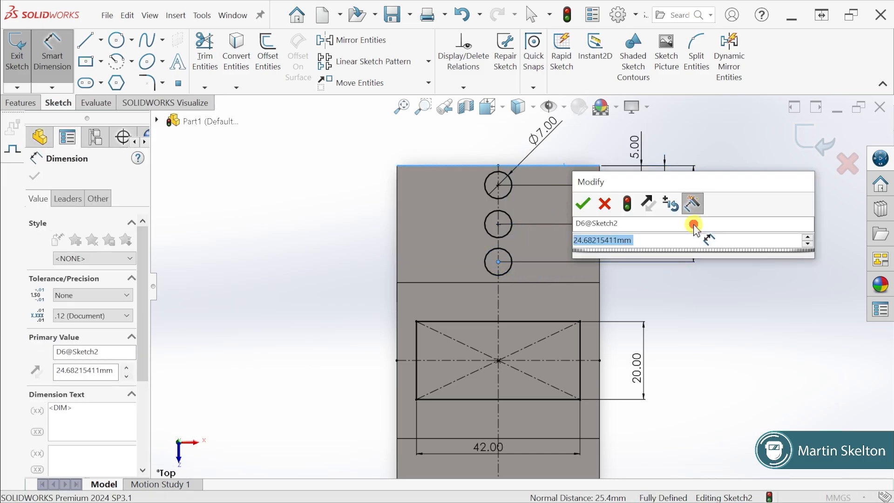
pyautogui.write('25')
pyautogui.press('Return')
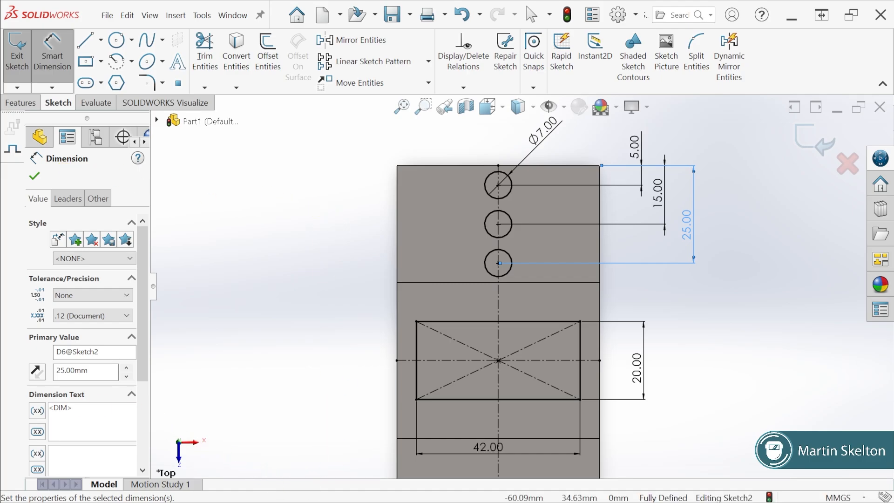
# Check the exercise drawing and sketch a closed round-ended slot about 8 mm wide with 18 mm sides, down from the upper edge beside the holes
pyautogui.click(188, 502)
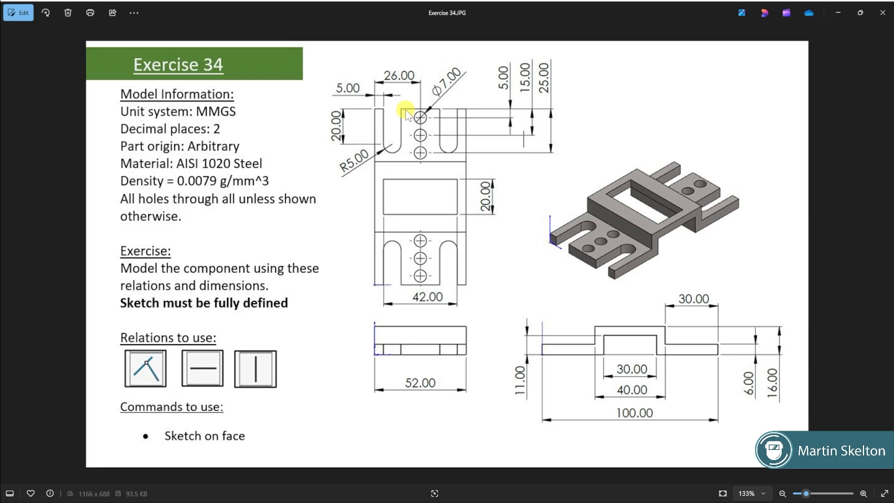
pyautogui.click(839, 11)
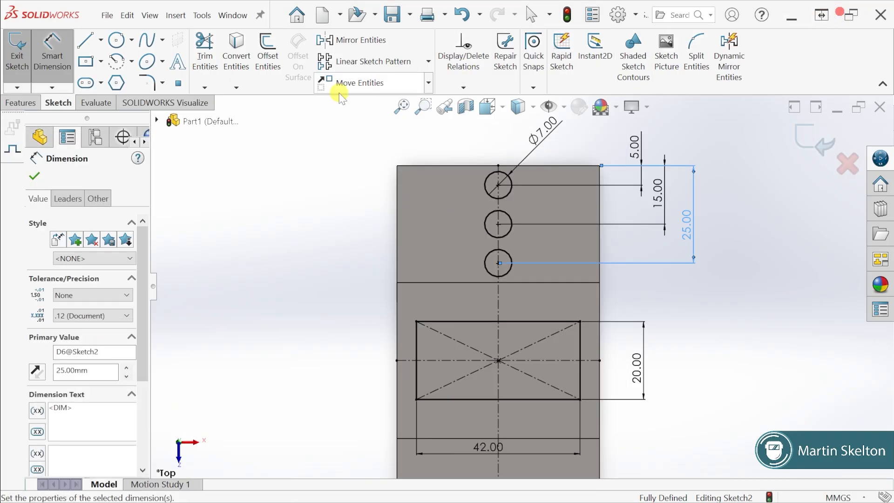
pyautogui.click(87, 42)
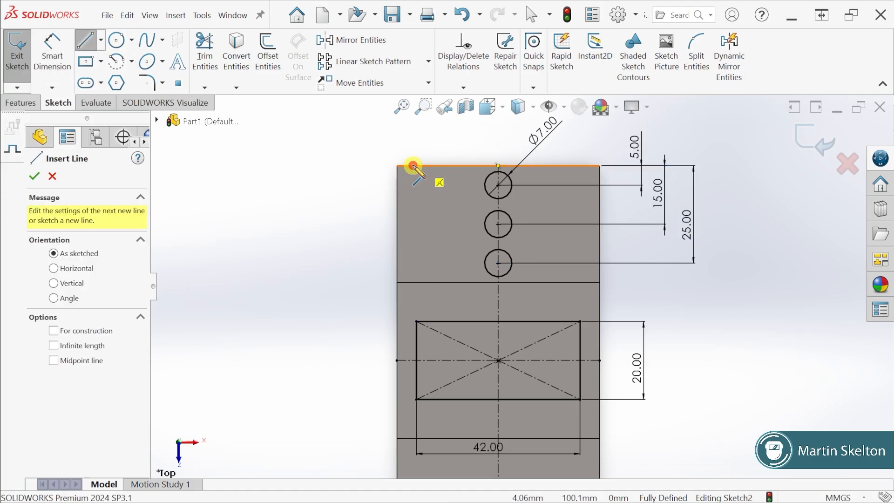
pyautogui.click(413, 165)
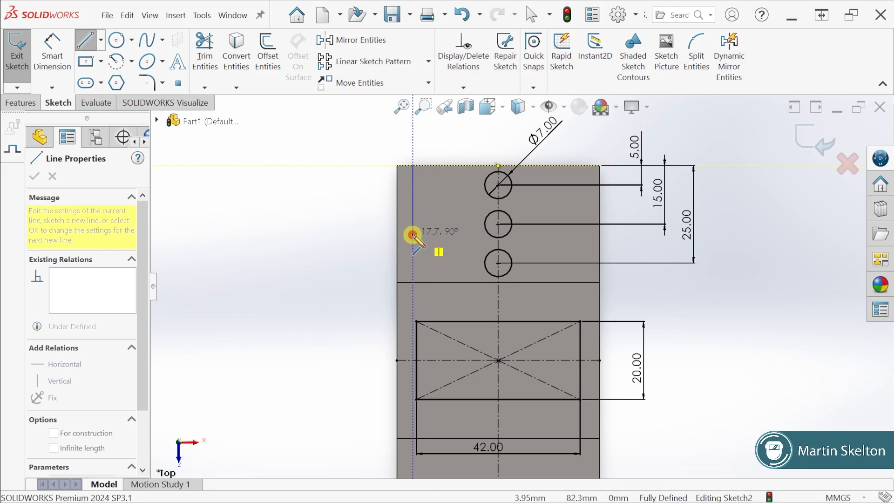
pyautogui.click(412, 234)
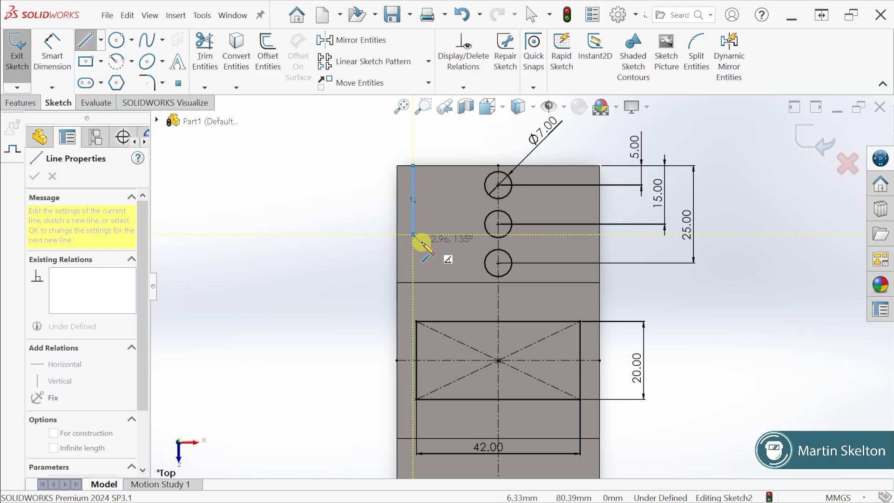
pyautogui.click(412, 235)
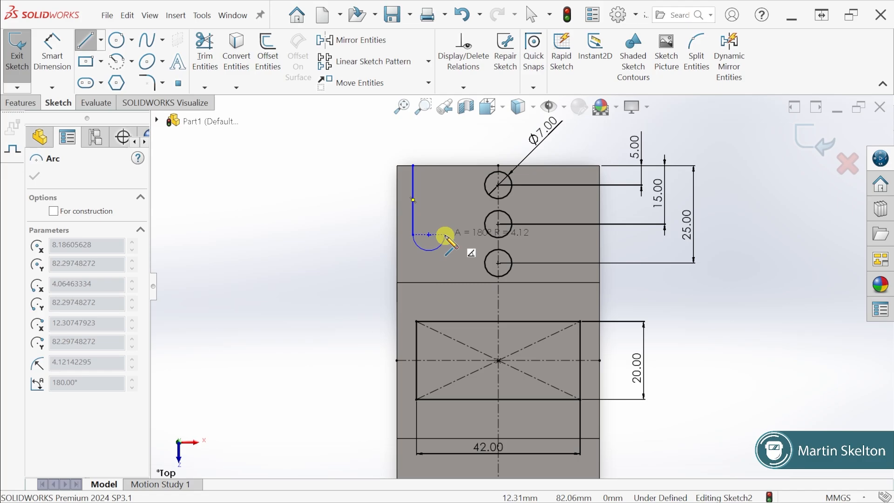
pyautogui.click(444, 234)
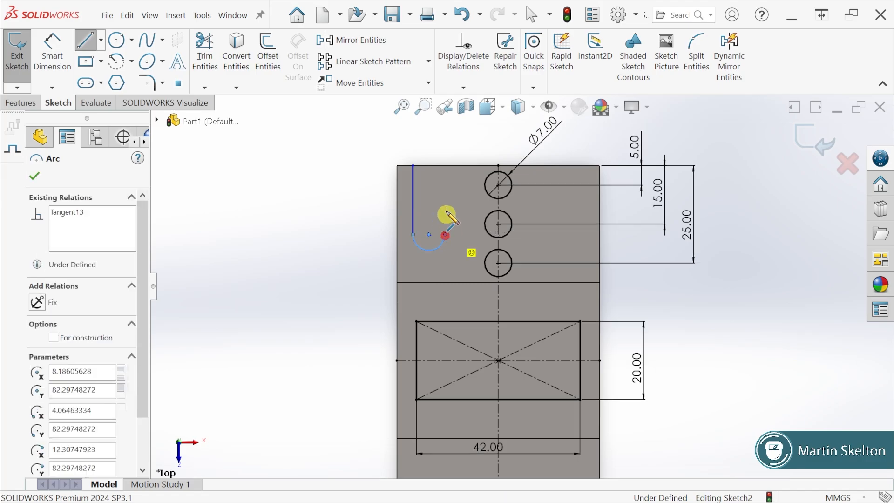
pyautogui.click(444, 165)
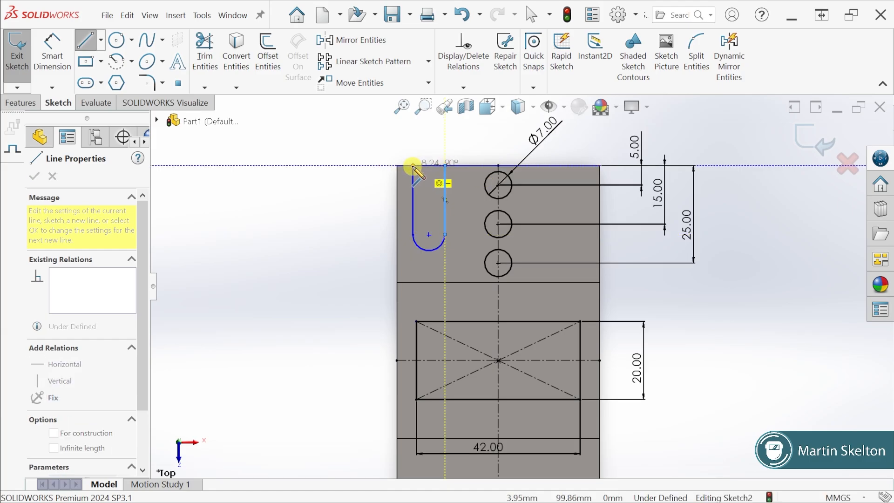
pyautogui.click(413, 165)
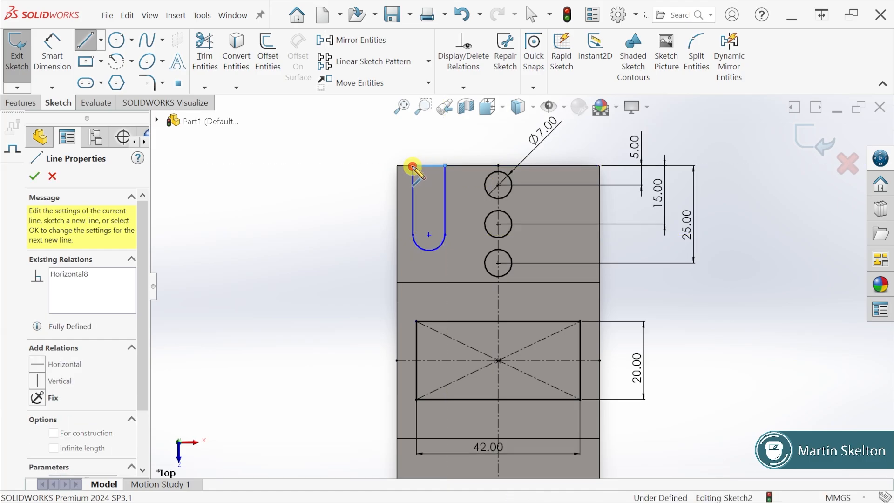
pyautogui.click(35, 177)
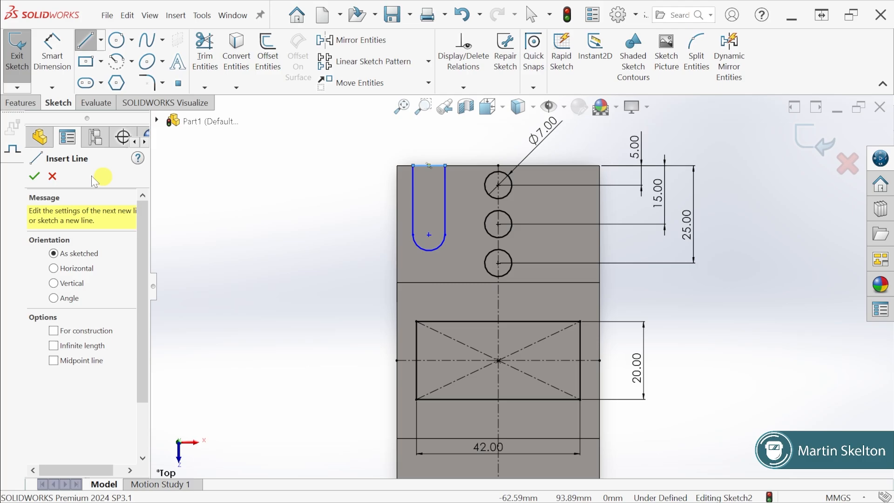
pyautogui.click(34, 176)
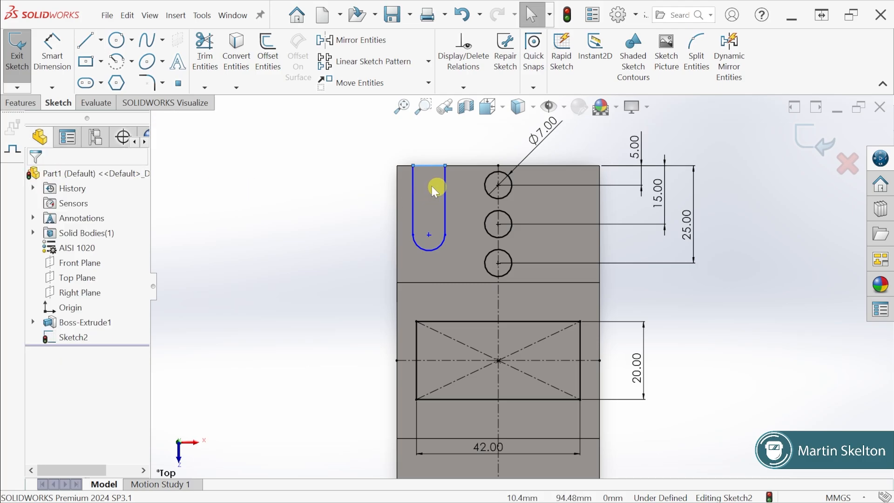
pyautogui.click(368, 176)
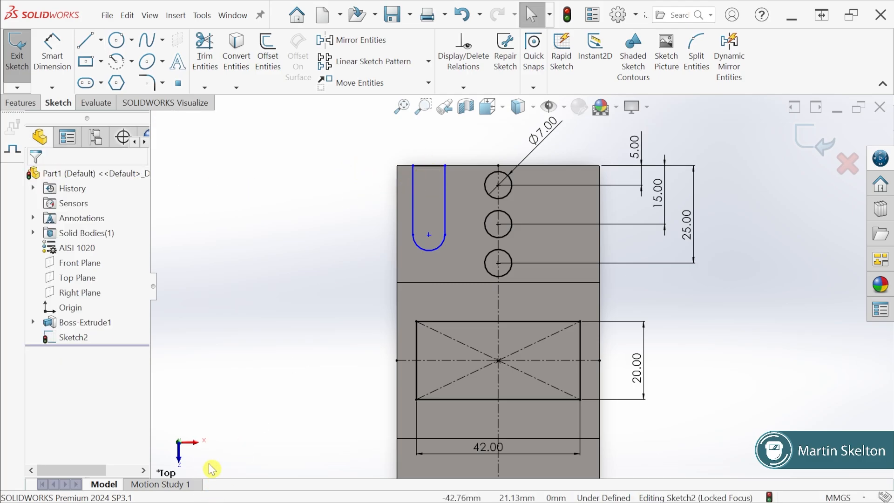
# Check the slot offset on the exercise drawing and dimension the slot's outer side 5 mm from the part's left edge
pyautogui.hotkey('alt', 'Tab')
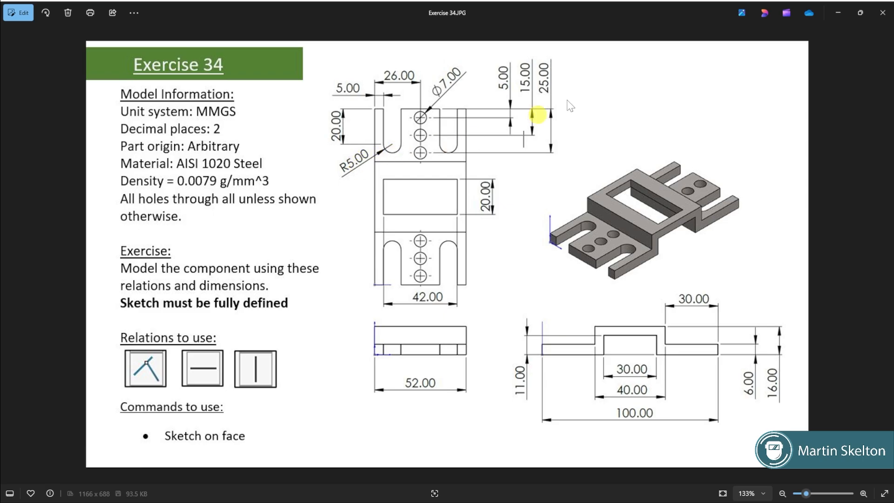
pyautogui.click(837, 13)
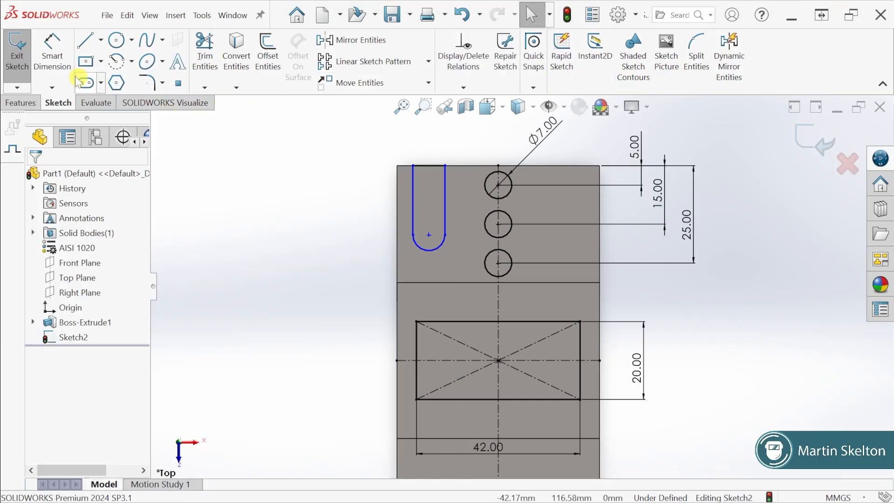
pyautogui.click(52, 56)
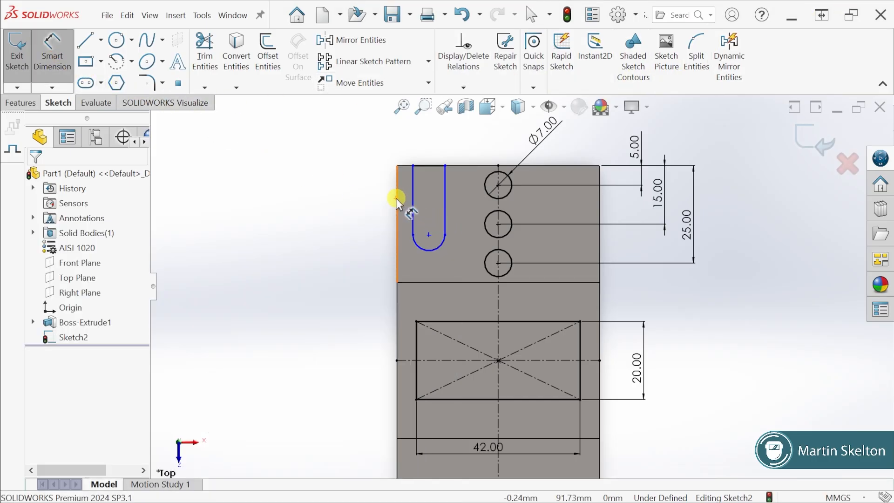
pyautogui.click(413, 200)
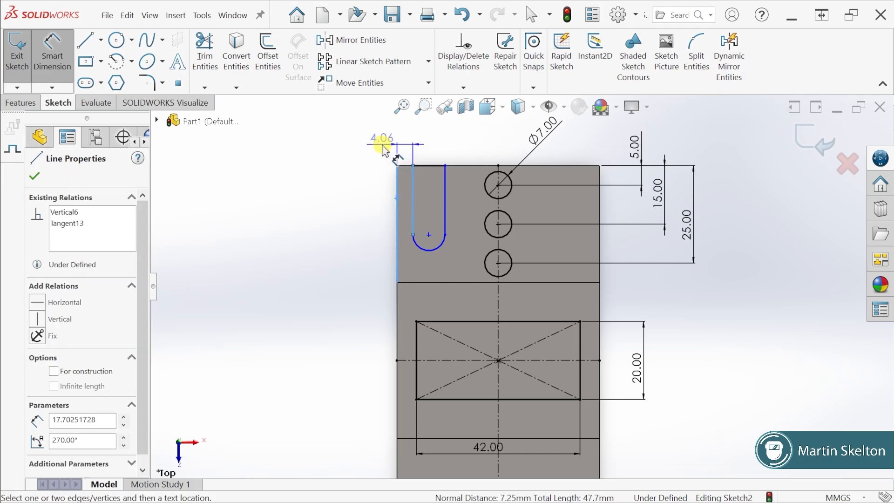
pyautogui.click(377, 140)
pyautogui.write('5')
pyautogui.press('Return')
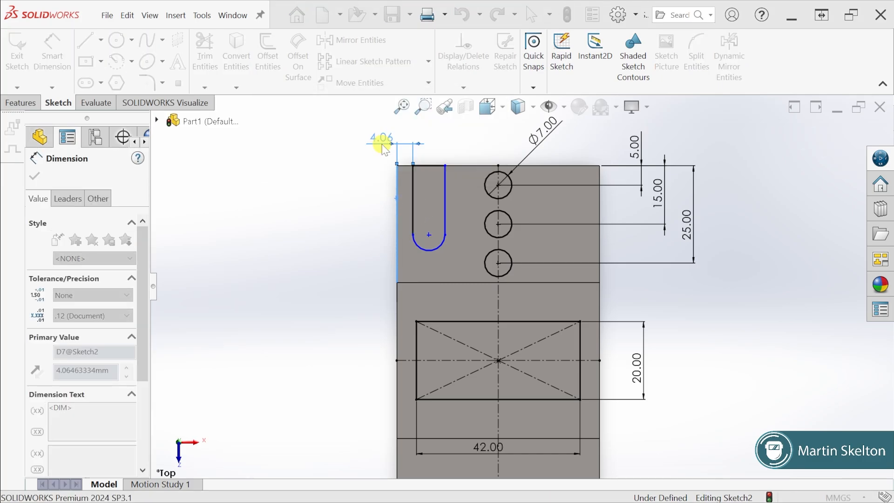
# Dimension the slot's straight outer side to a length of 20 mm
pyautogui.click(415, 189)
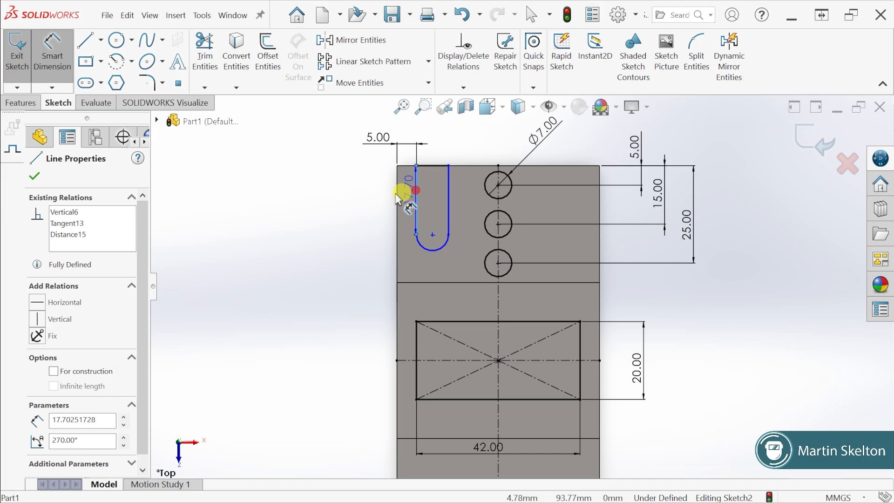
pyautogui.click(370, 198)
pyautogui.write('20')
pyautogui.press('Return')
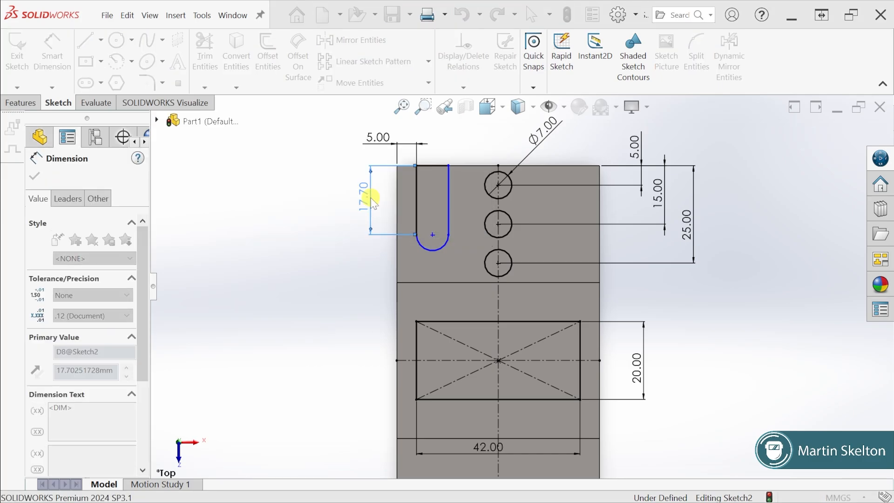
# Dimension the slot's rounded end with a 5 mm radius
pyautogui.click(428, 260)
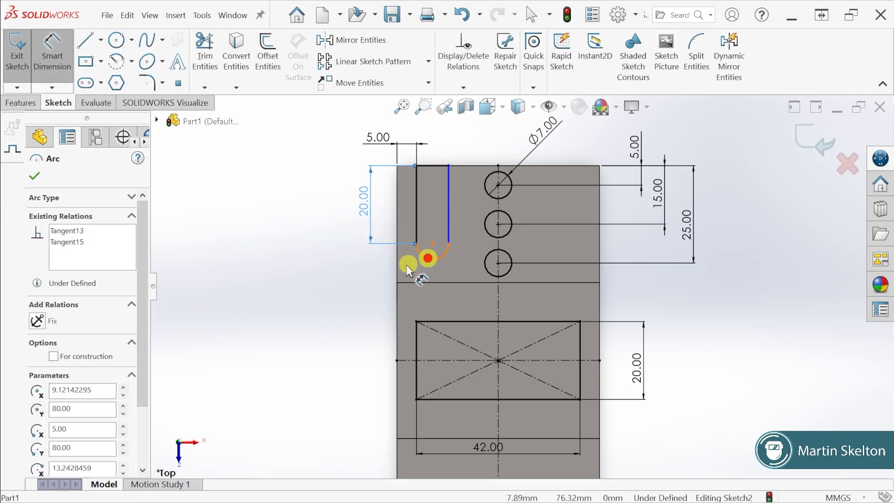
pyautogui.click(375, 273)
pyautogui.write('5mm')
pyautogui.press('Return')
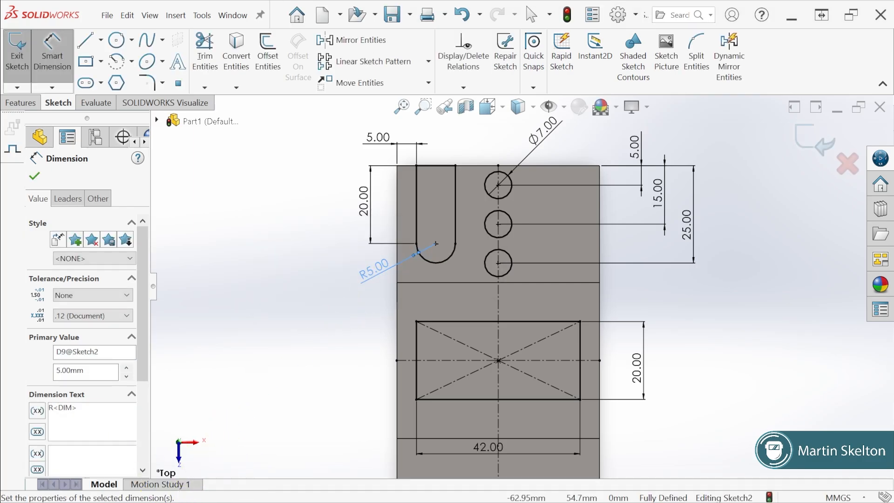
# Check the exercise drawing and mirror the slot's three lines and arc about the vertical centerline, keeping the original
pyautogui.hotkey('alt', 'Tab')
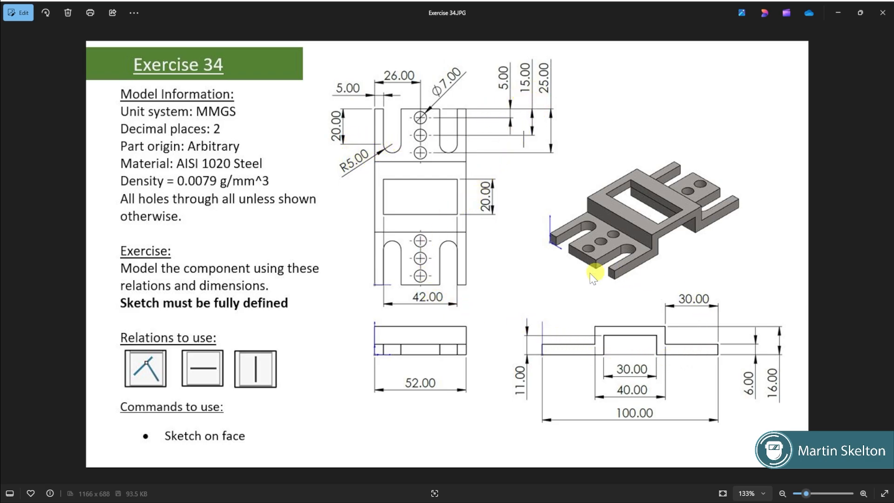
pyautogui.click(839, 13)
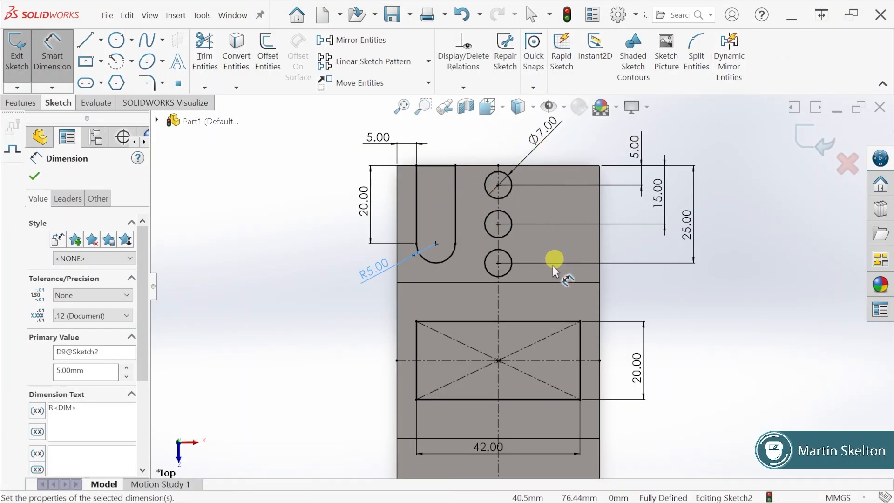
pyautogui.scroll(5, 541, 311)
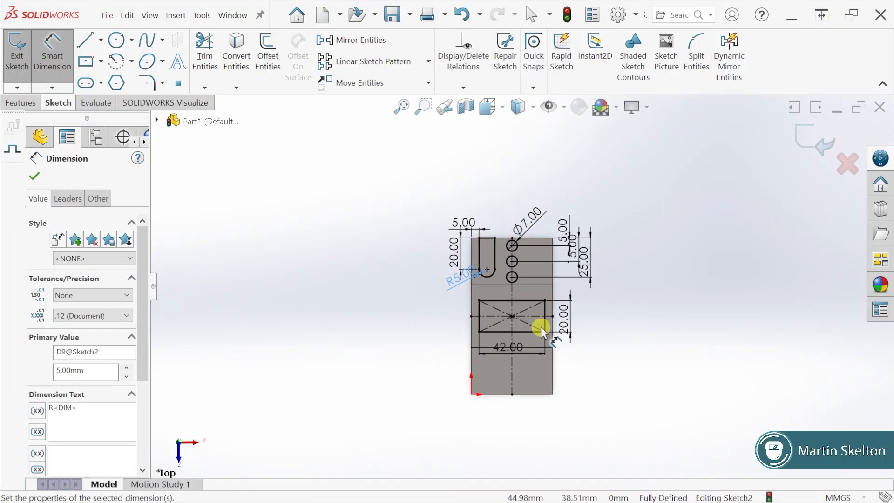
pyautogui.scroll(-4, 536, 316)
pyautogui.click(704, 334)
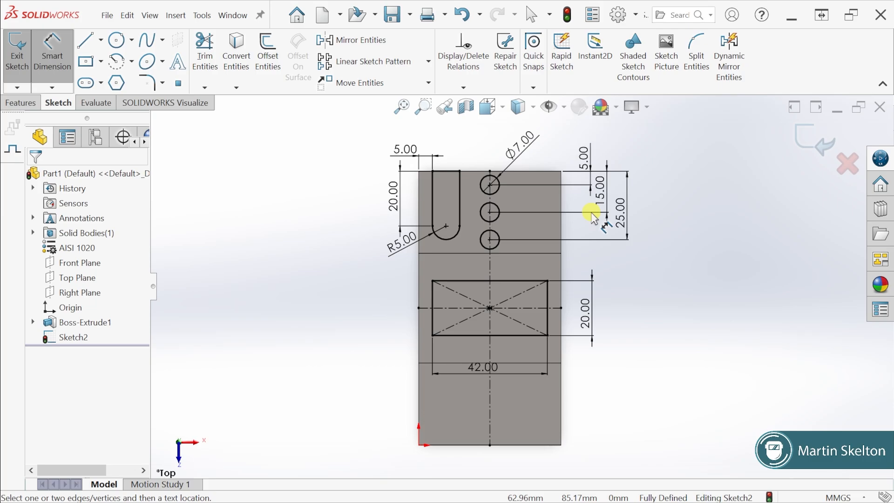
pyautogui.click(372, 40)
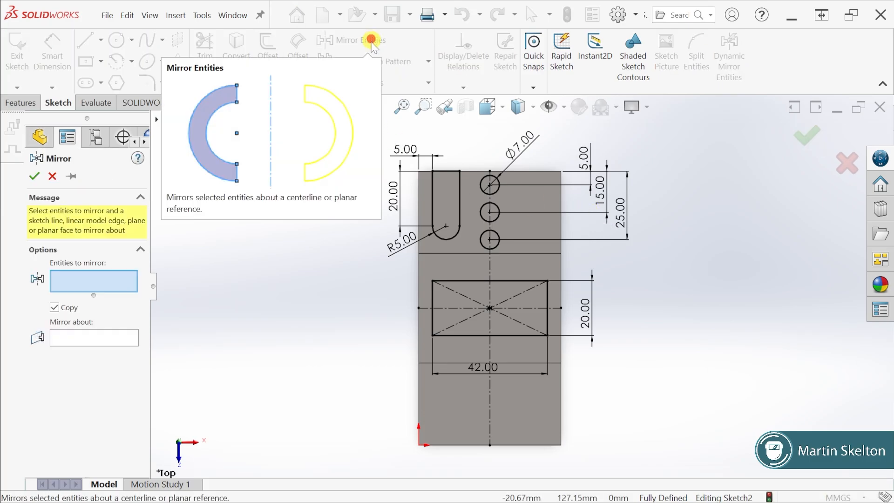
pyautogui.click(125, 336)
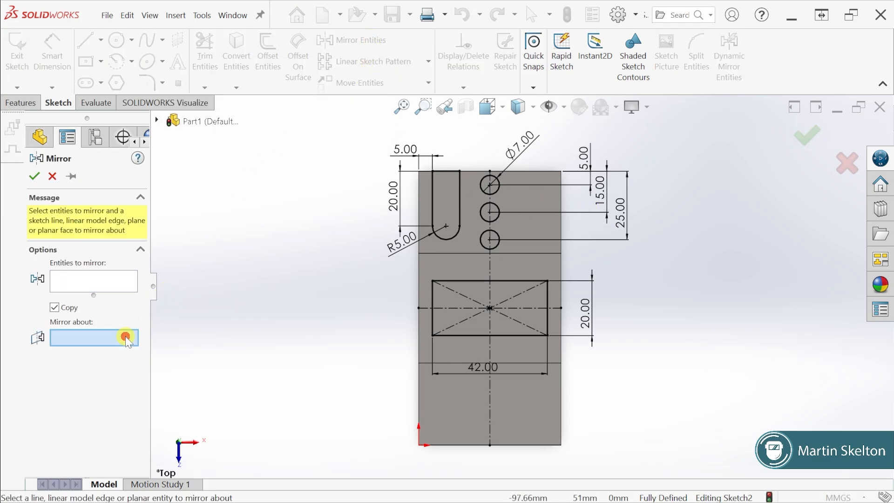
pyautogui.click(490, 263)
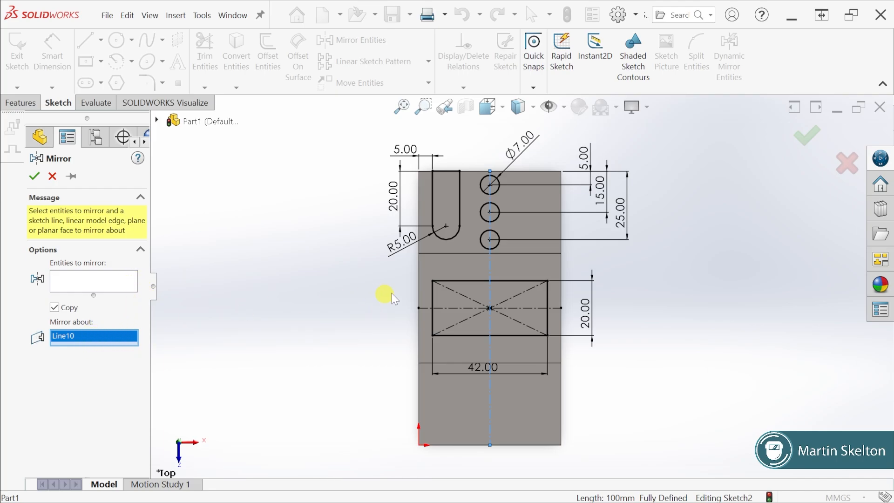
pyautogui.click(100, 281)
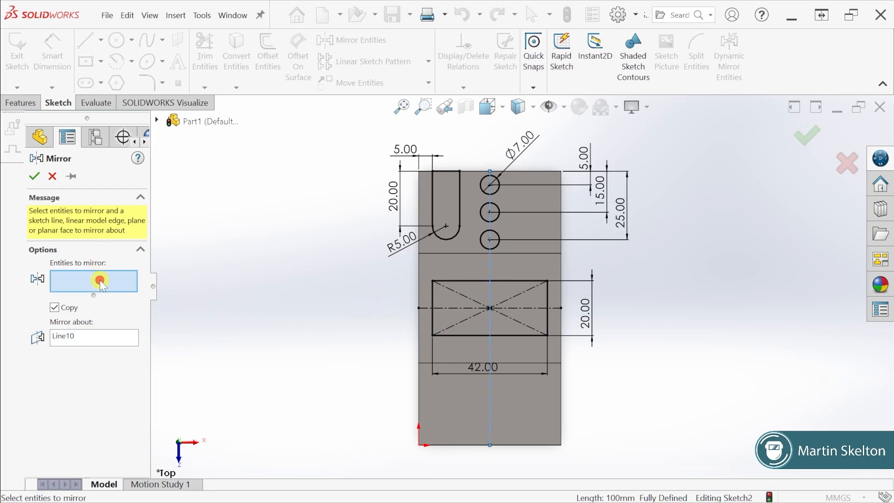
pyautogui.click(432, 191)
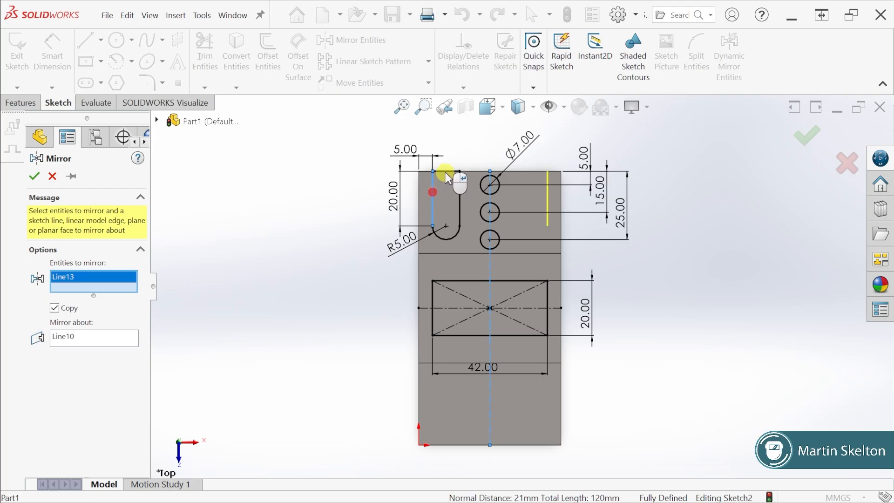
pyautogui.click(444, 172)
pyautogui.click(460, 191)
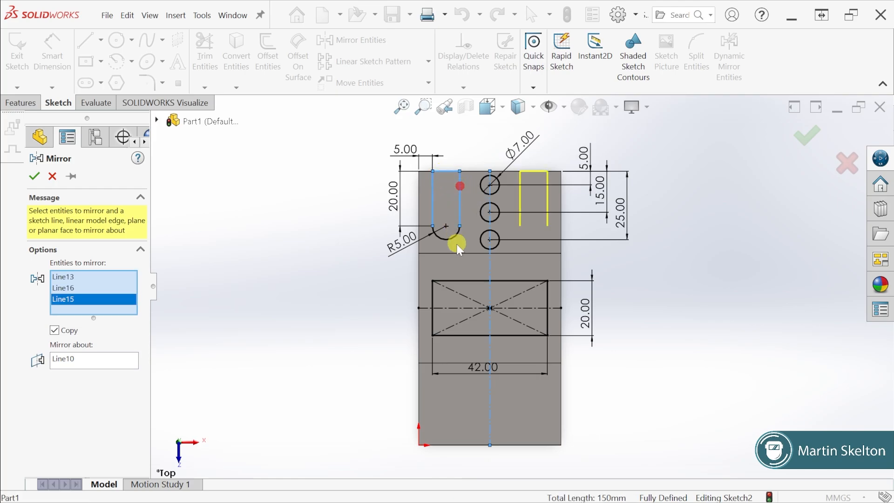
pyautogui.click(455, 233)
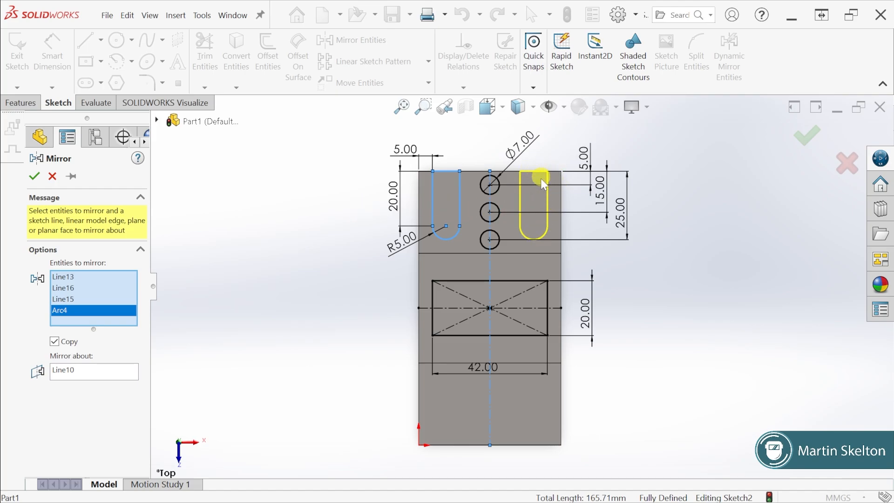
pyautogui.click(34, 176)
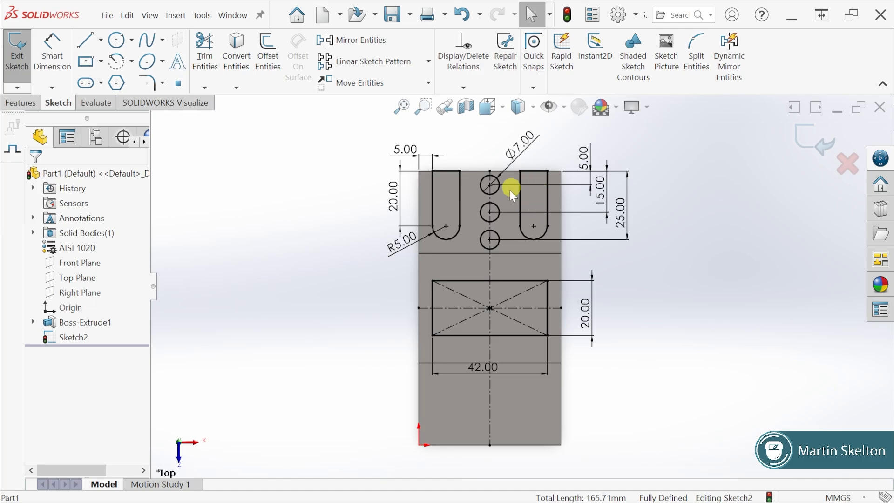
# Set the original slot's distance from the part's left edge to 8 mm
pyautogui.doubleClick(410, 154)
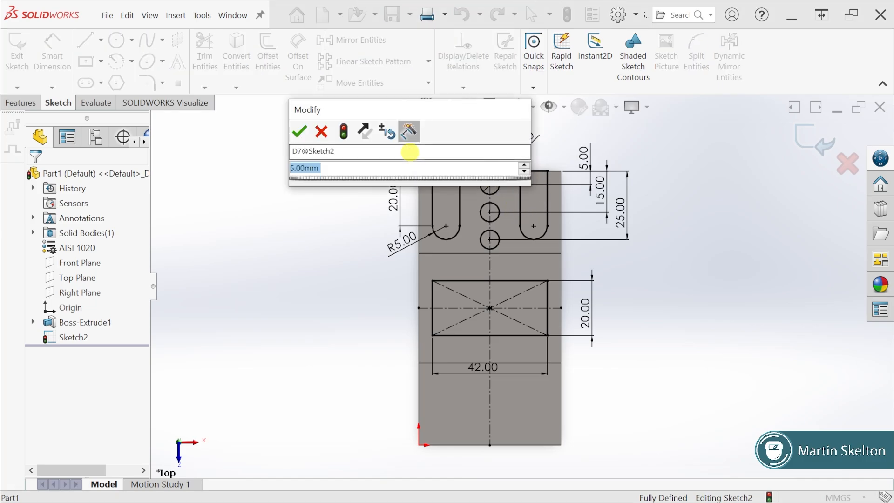
pyautogui.write('8')
pyautogui.press('Return')
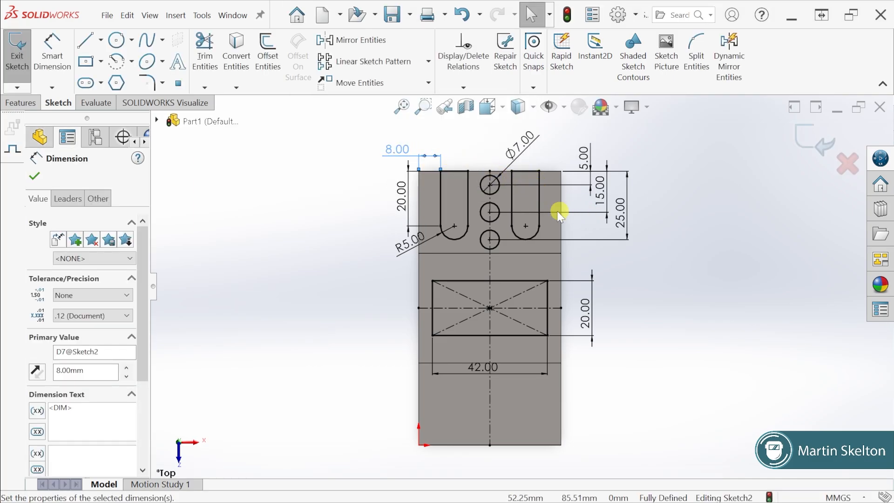
# Set the original slot's distance from the part's left edge to 5 mm
pyautogui.doubleClick(398, 150)
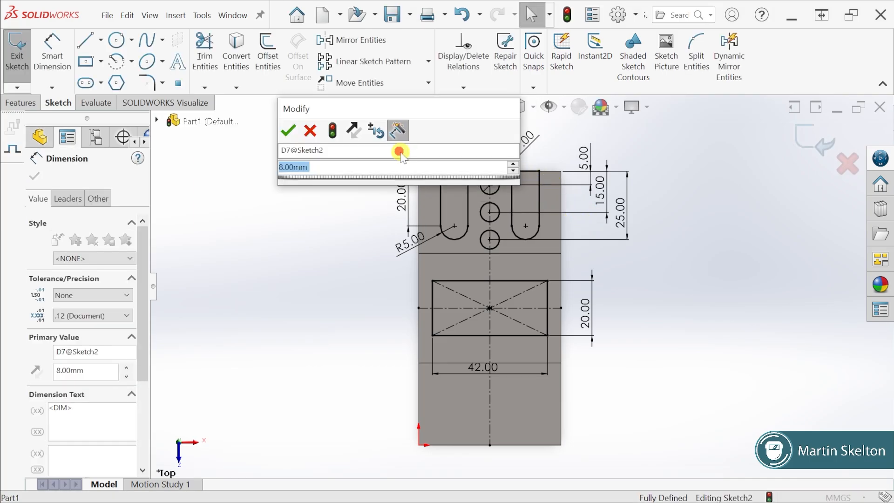
pyautogui.write('5')
pyautogui.press('Return')
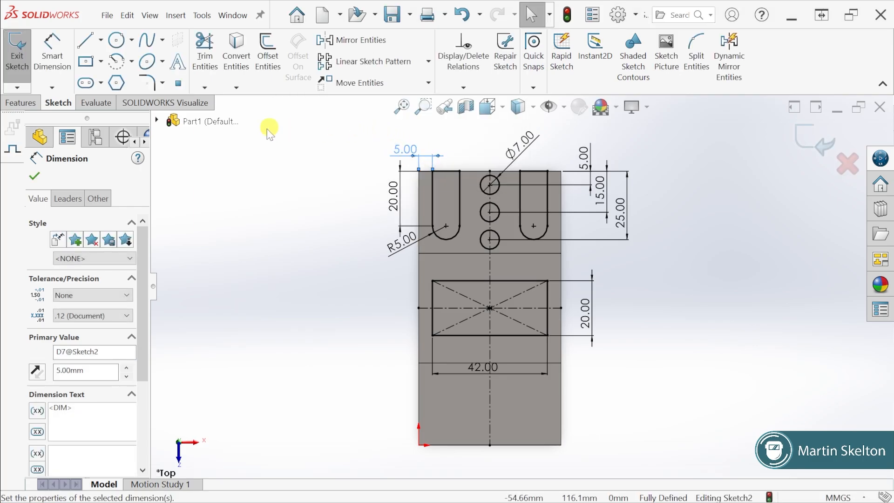
pyautogui.click(34, 175)
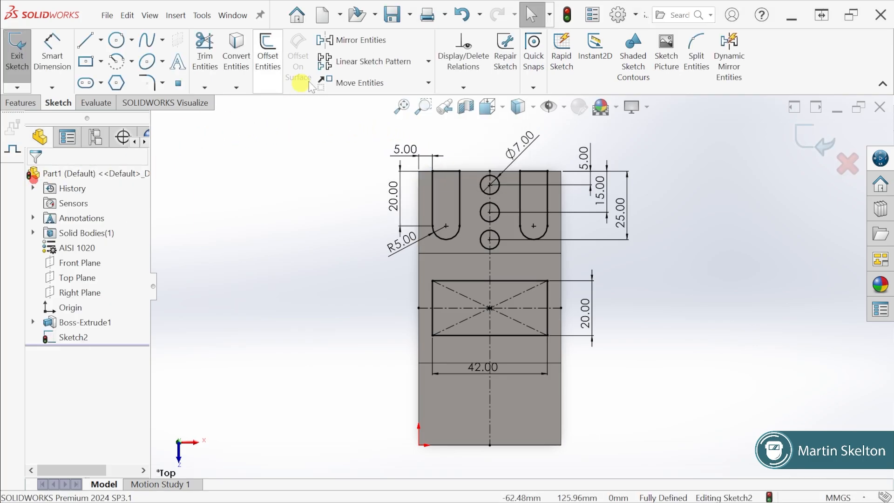
# Mirror both open slots and the three 7 mm holes about the horizontal centerline, keeping the originals
pyautogui.click(363, 40)
pyautogui.click(102, 337)
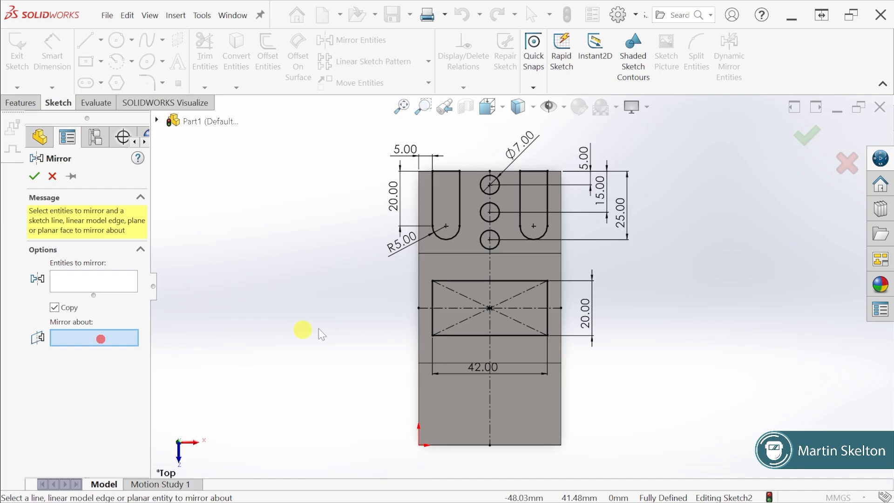
pyautogui.click(534, 307)
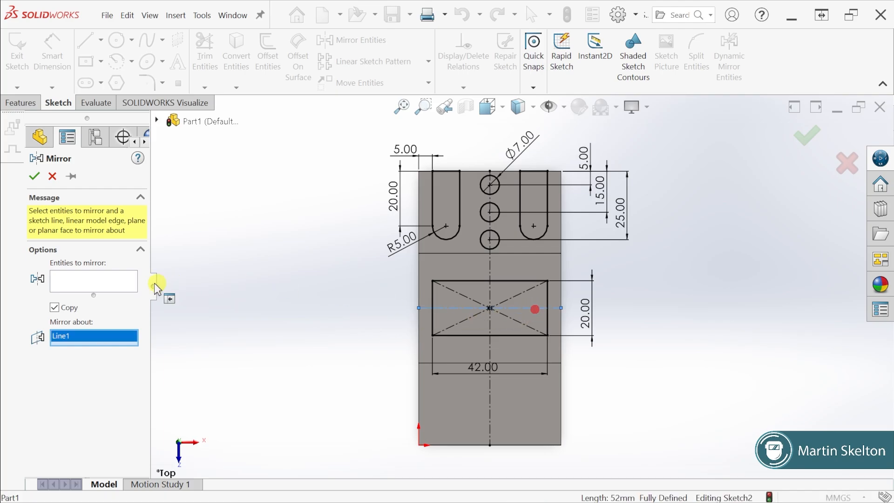
pyautogui.click(116, 284)
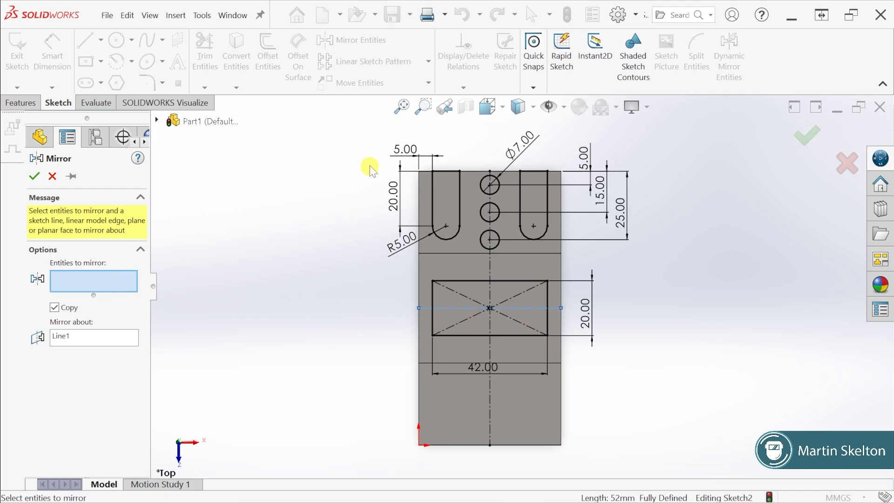
pyautogui.moveTo(372, 151)
pyautogui.mouseDown()
pyautogui.moveTo(451, 202)
pyautogui.moveTo(603, 254)
pyautogui.mouseUp()
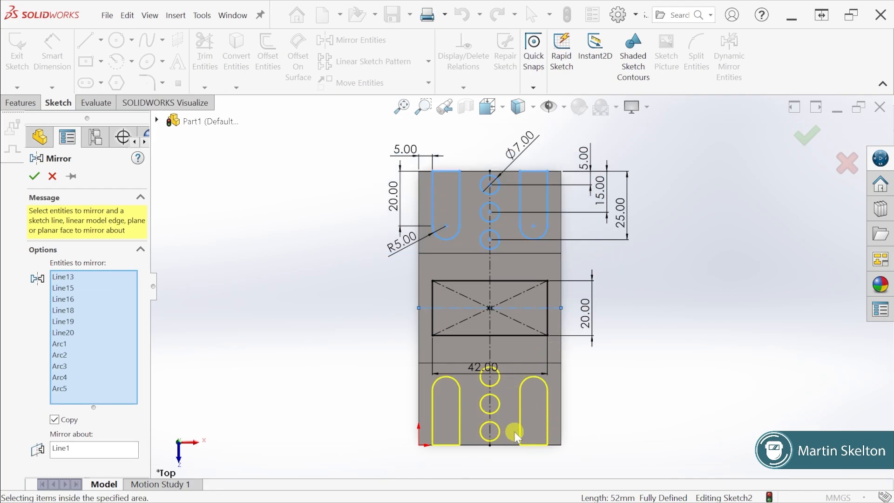
pyautogui.click(34, 176)
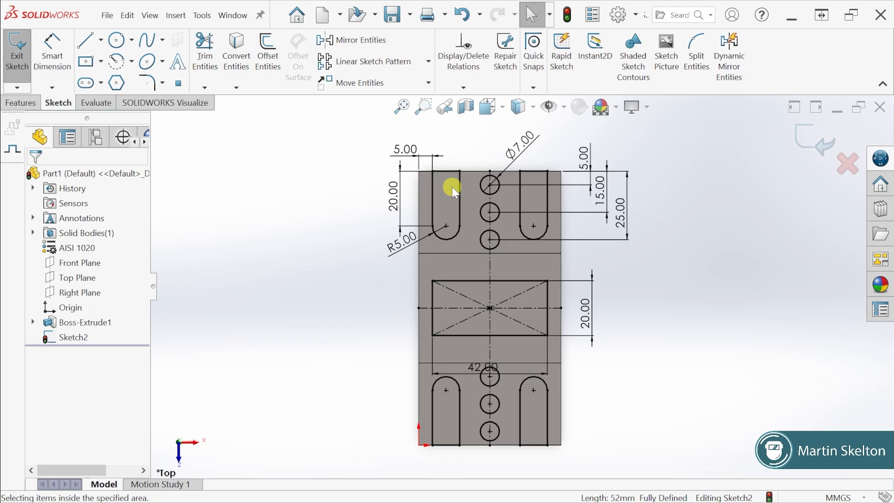
# Test the mirrored layout by changing the slot's edge distance to 8 mm and restoring it to 5 mm
pyautogui.doubleClick(406, 148)
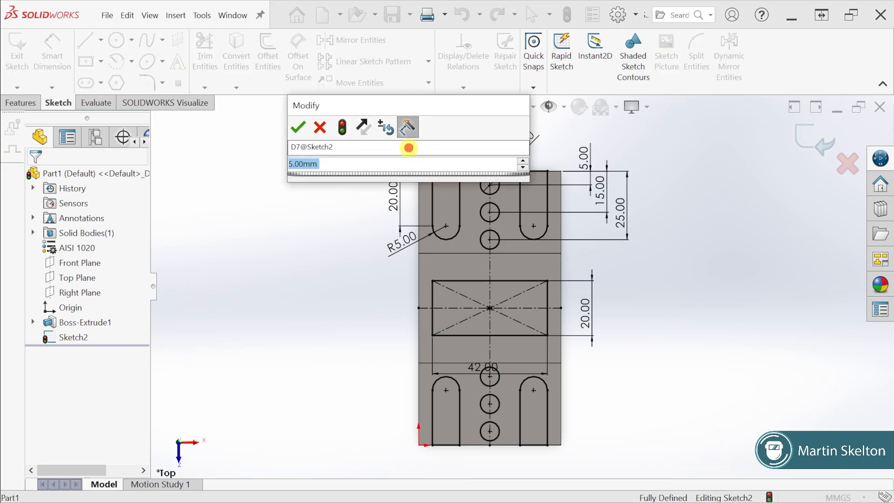
pyautogui.write('5')
pyautogui.press('Return')
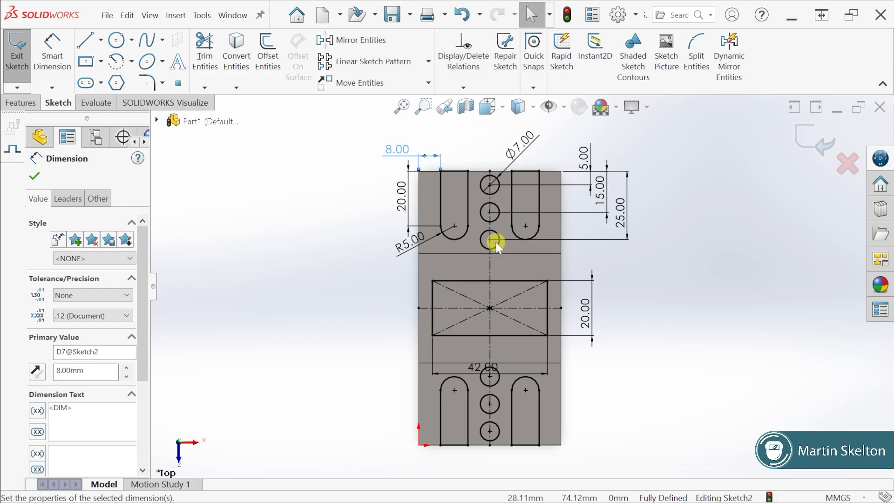
pyautogui.hotkey('ctrl', 'z')
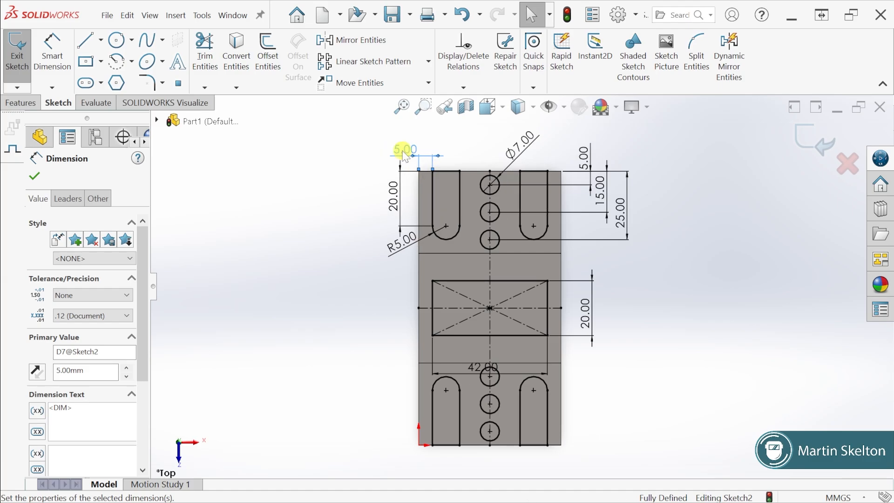
# Cut the window, hole and slot sketch upward through the stepped body with a reversed Through All Extruded Cut
pyautogui.click(29, 103)
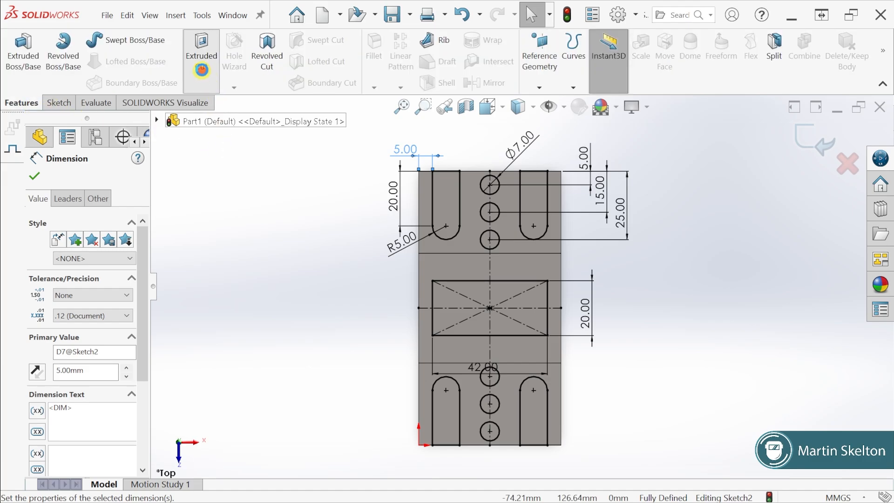
pyautogui.click(201, 69)
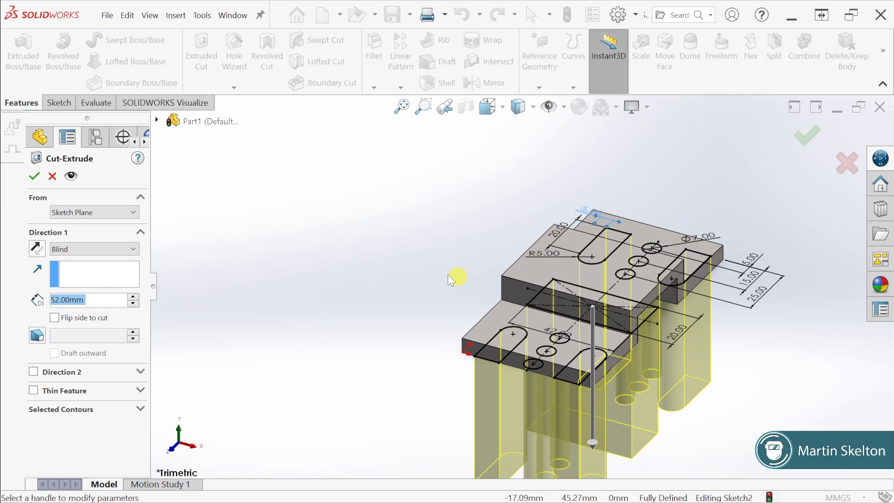
pyautogui.click(38, 252)
pyautogui.click(38, 250)
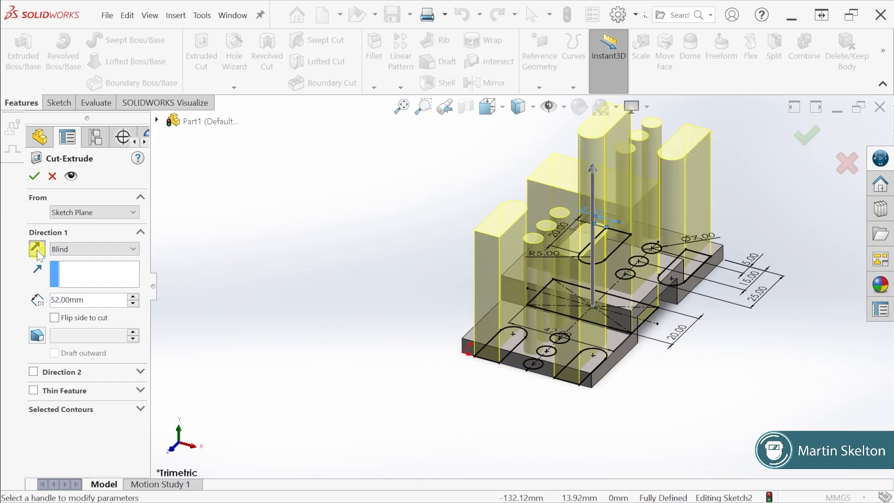
pyautogui.click(86, 249)
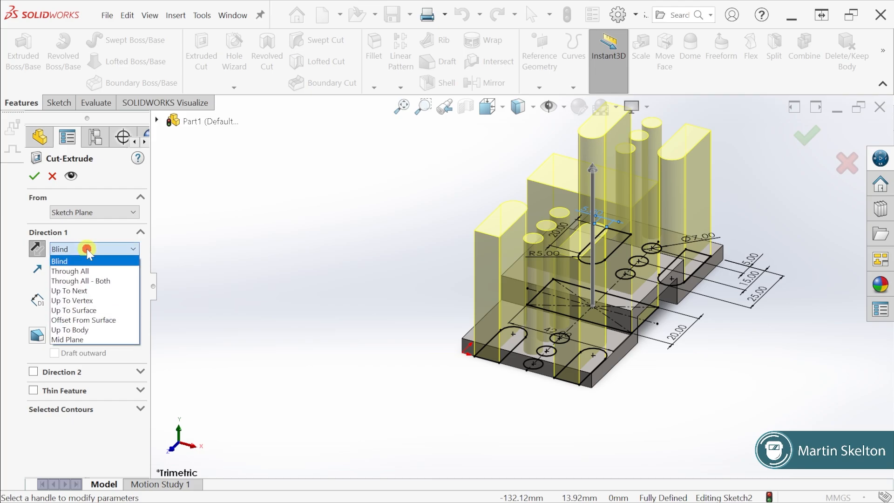
pyautogui.click(91, 269)
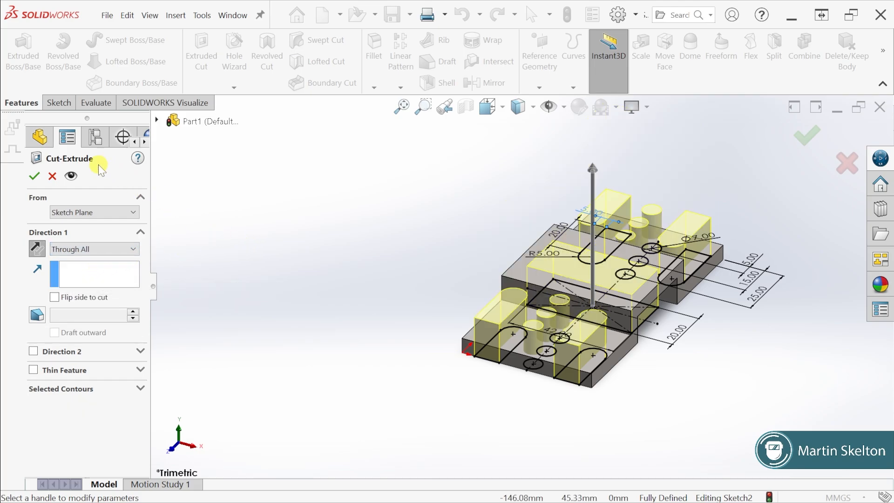
pyautogui.click(35, 175)
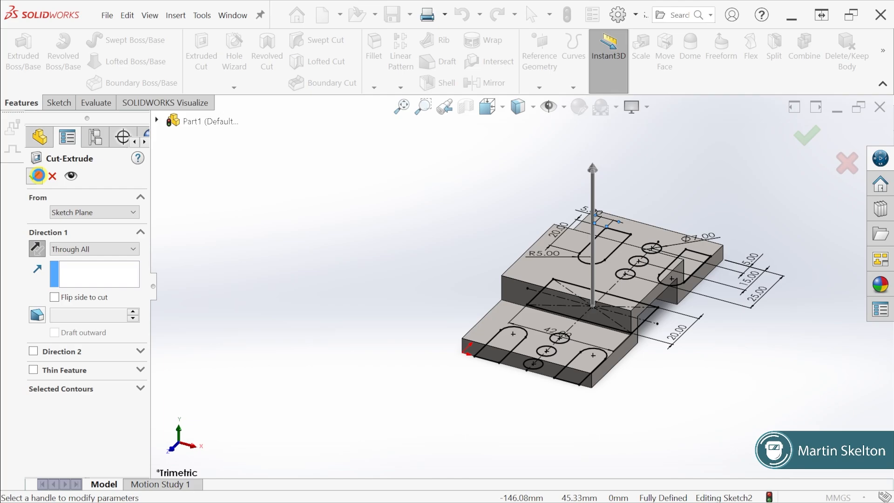
pyautogui.click(394, 283)
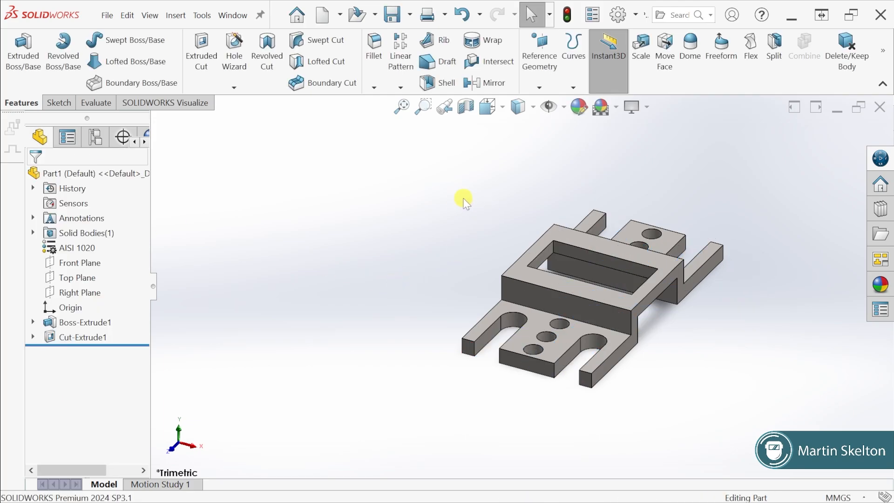
# Show the bracket in isometric view, compare it with the Exercise 34 drawing image and minimize the image
pyautogui.press('space')
pyautogui.click(823, 134)
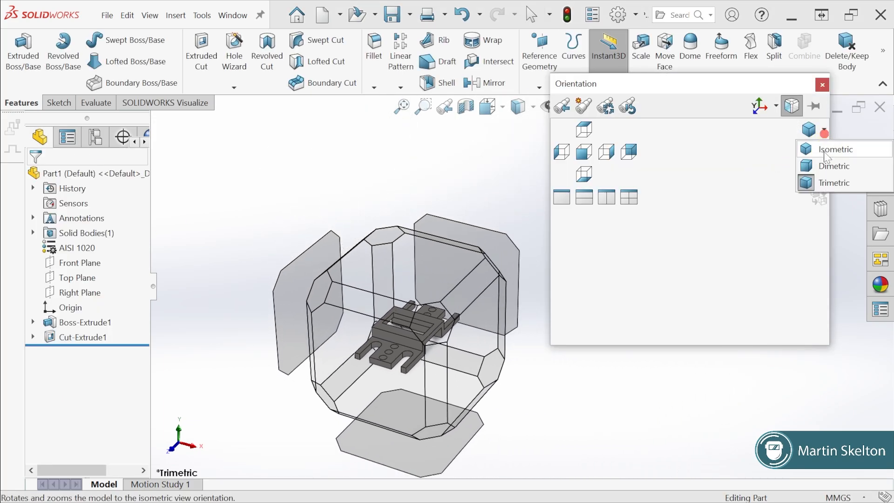
pyautogui.click(825, 150)
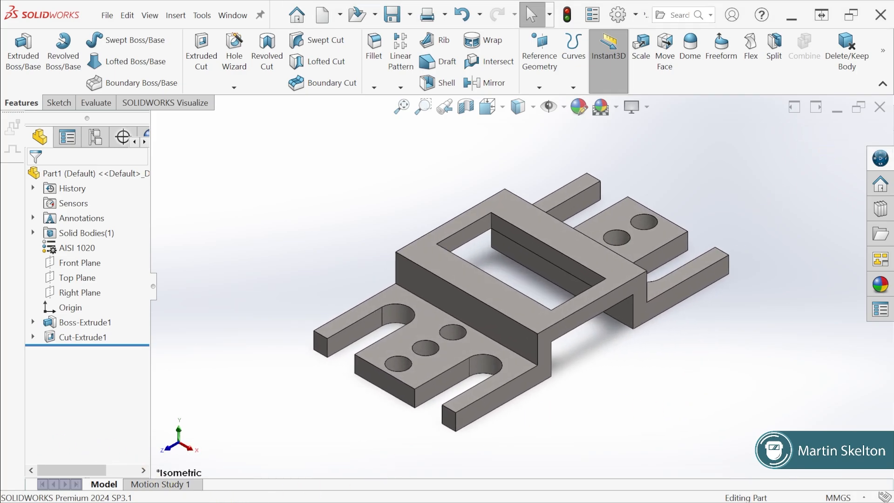
pyautogui.hotkey('alt', 'Tab')
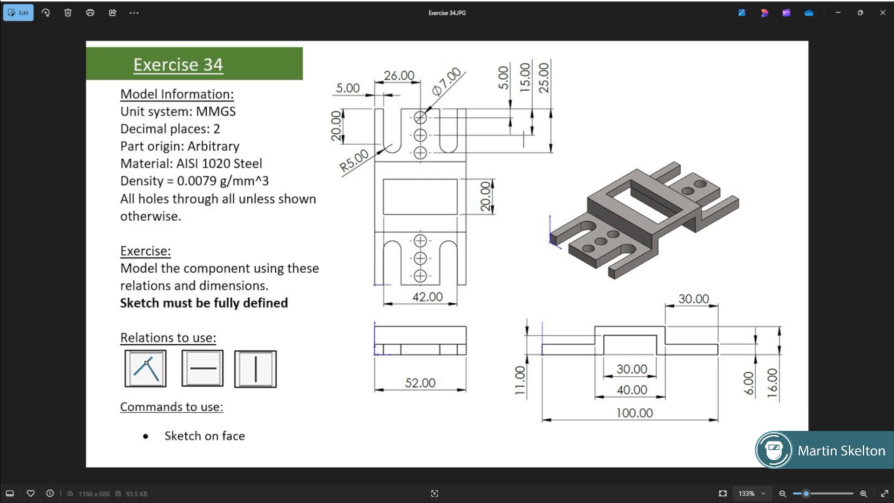
pyautogui.hotkey('alt', 'Tab')
pyautogui.hotkey('alt', 'Tab')
pyautogui.hotkey('alt', 'Tab')
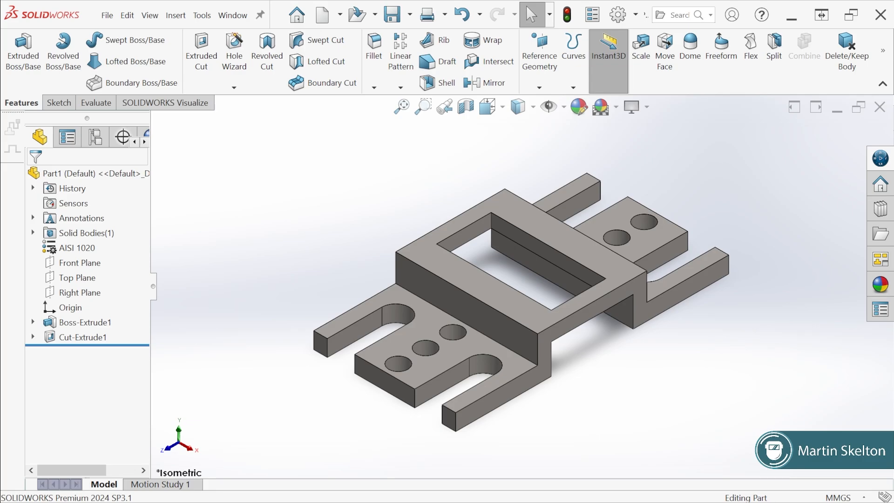
pyautogui.hotkey('alt', 'Tab')
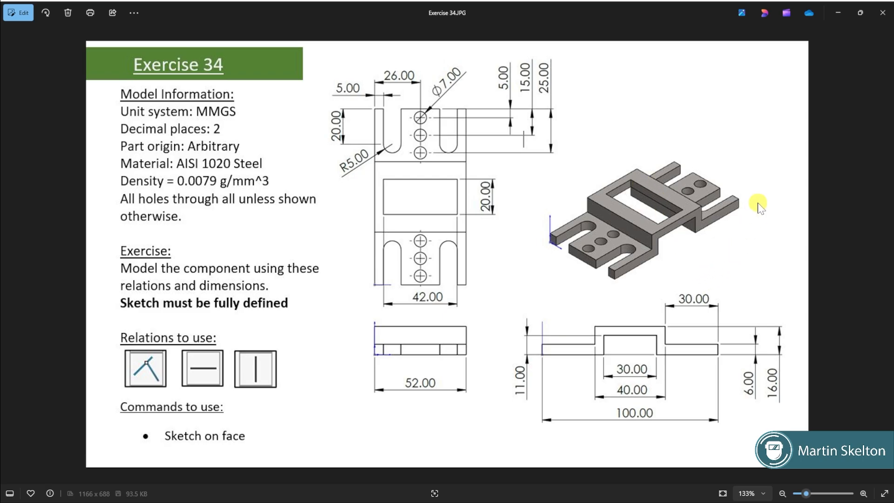
pyautogui.click(837, 12)
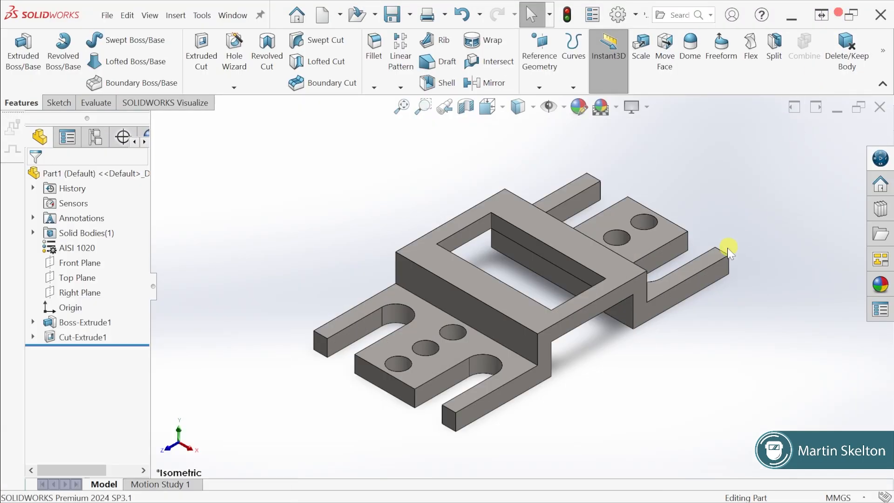